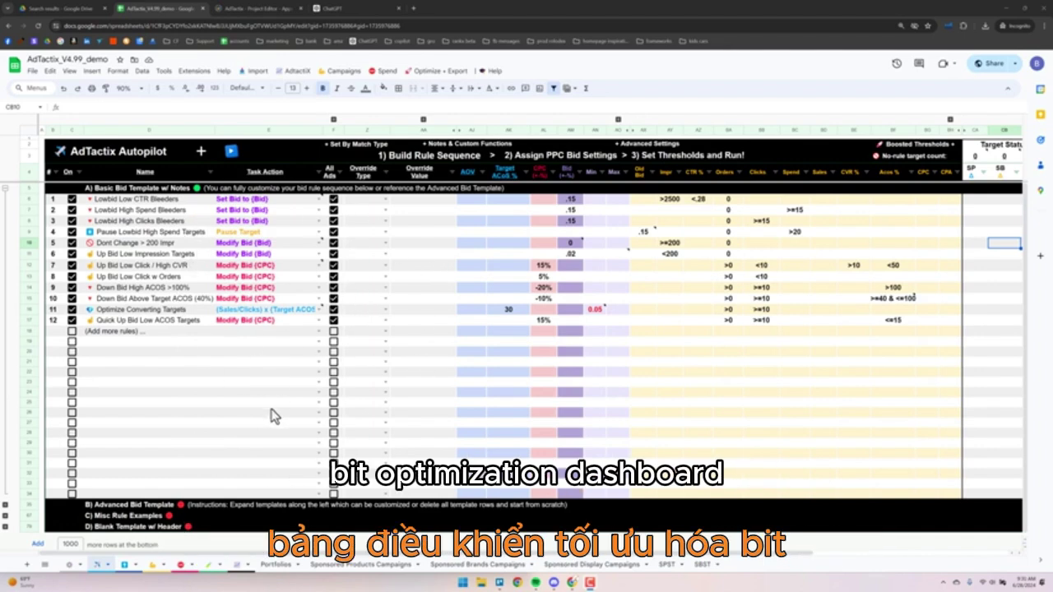
# Examine the Autopilot rules sheet, the Bid Override Table and the New Bid column of the Sponsored Products Campaigns sheet.
pyautogui.click(125, 567)
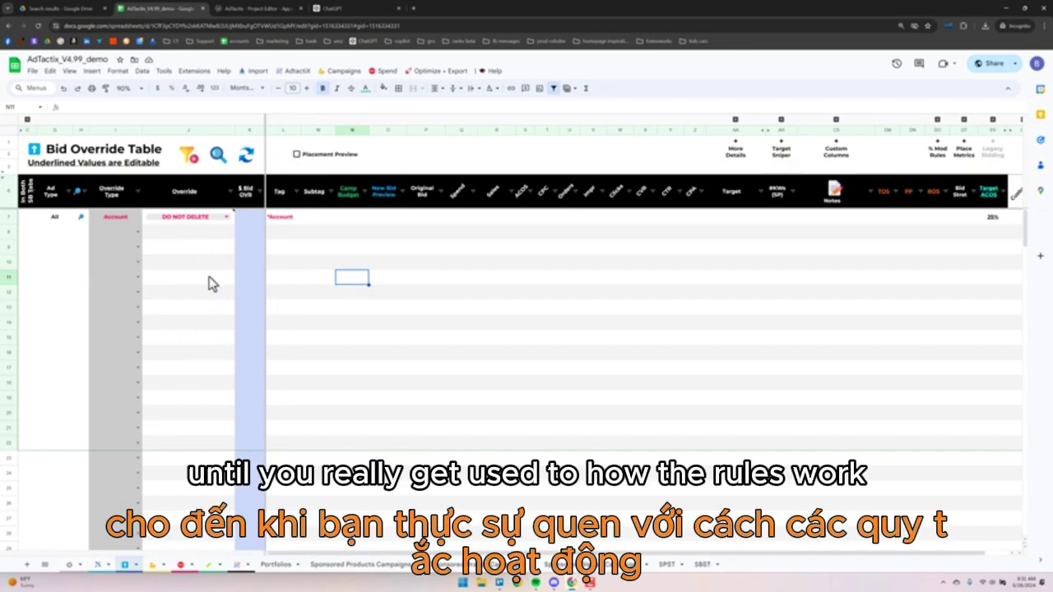
pyautogui.click(97, 566)
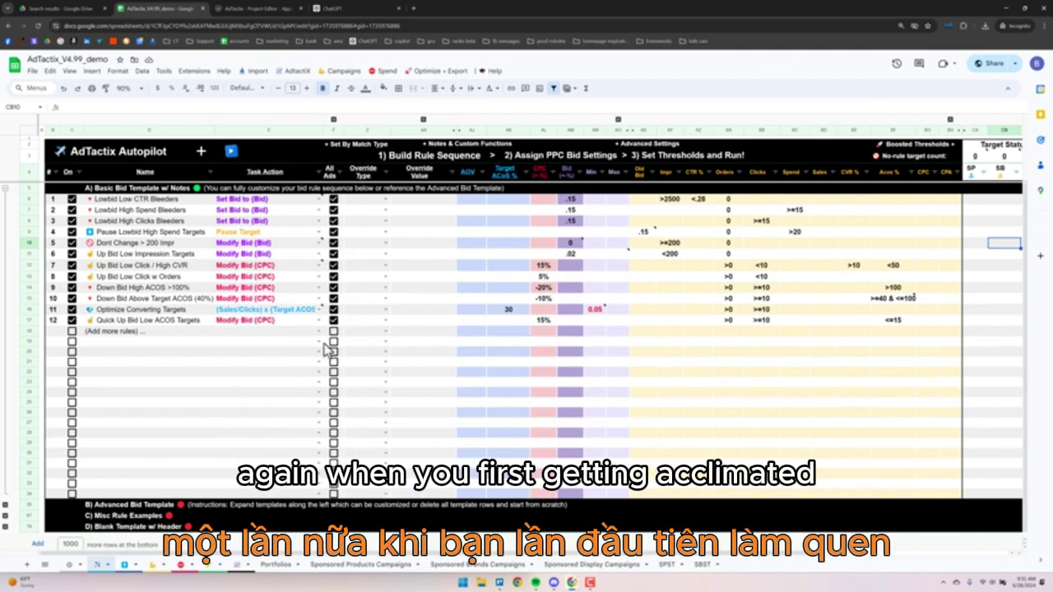
pyautogui.click(125, 566)
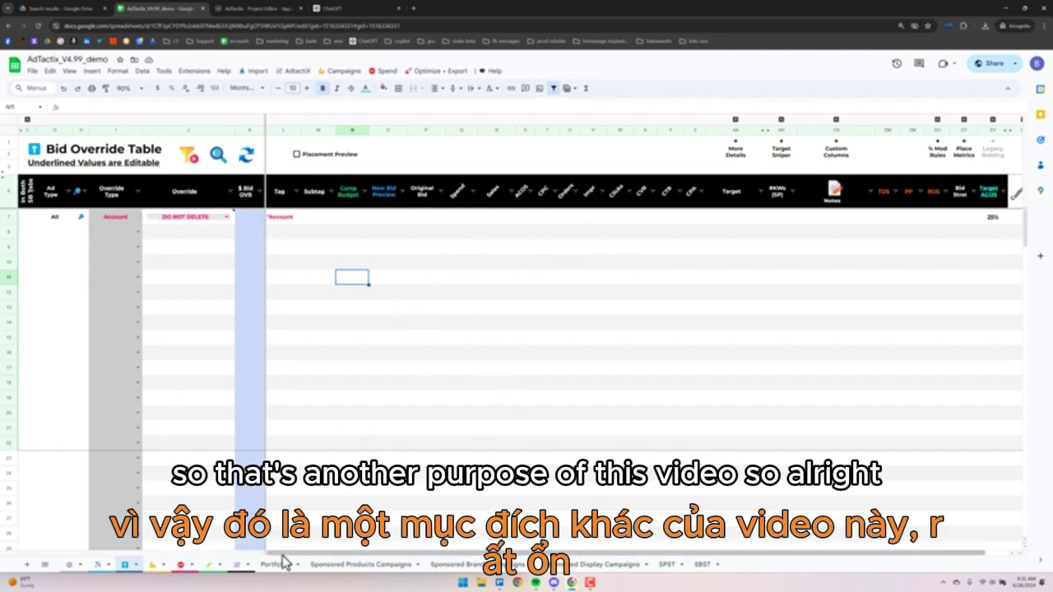
pyautogui.click(99, 572)
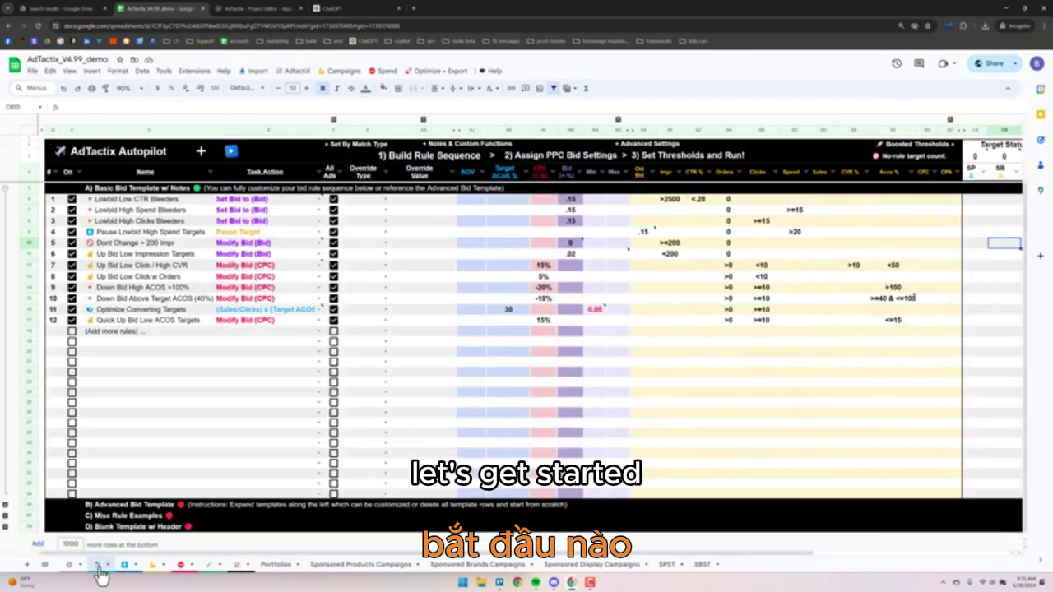
pyautogui.click(362, 565)
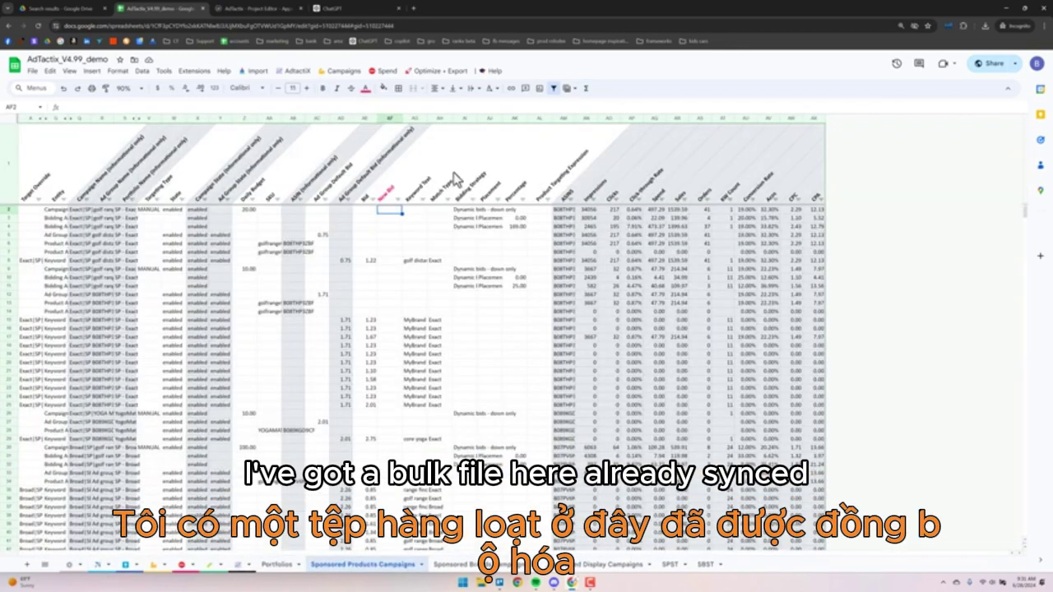
pyautogui.click(389, 117)
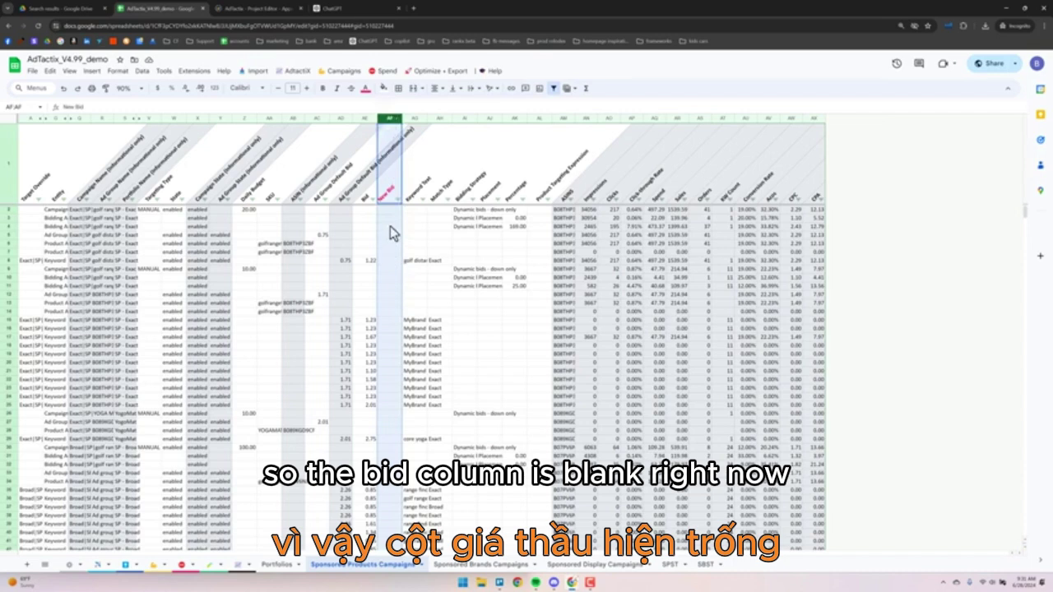
pyautogui.click(125, 566)
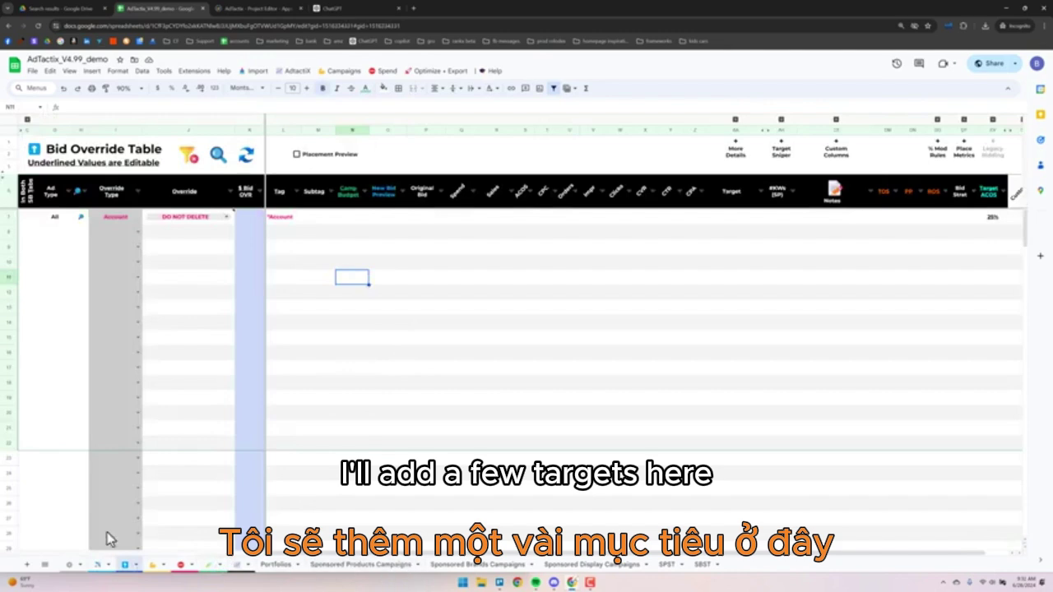
# Filter the Sponsored Products Campaigns sheet to show only enabled targets.
pyautogui.click(396, 569)
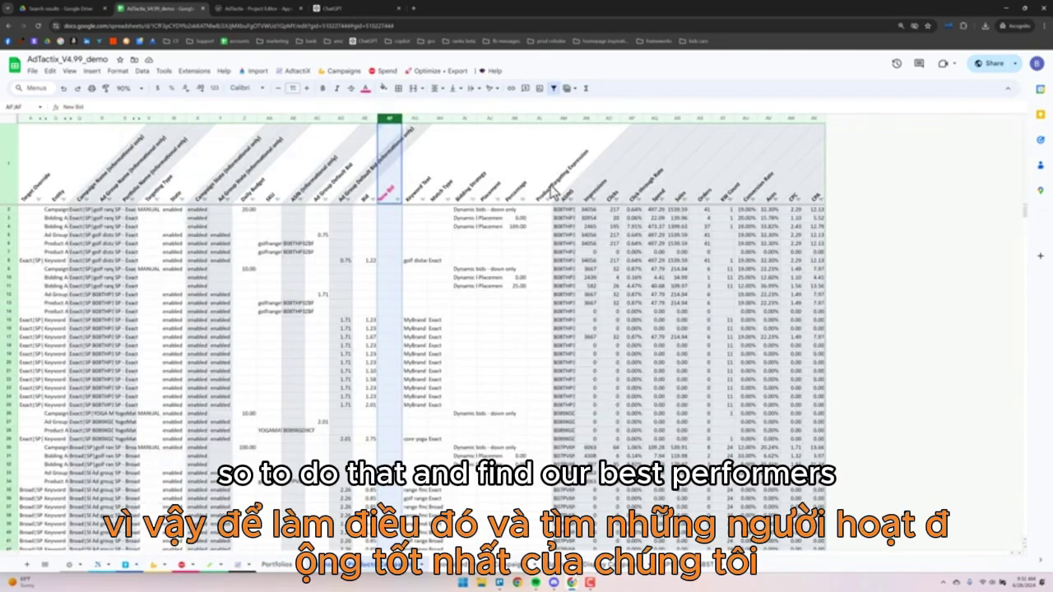
pyautogui.click(432, 74)
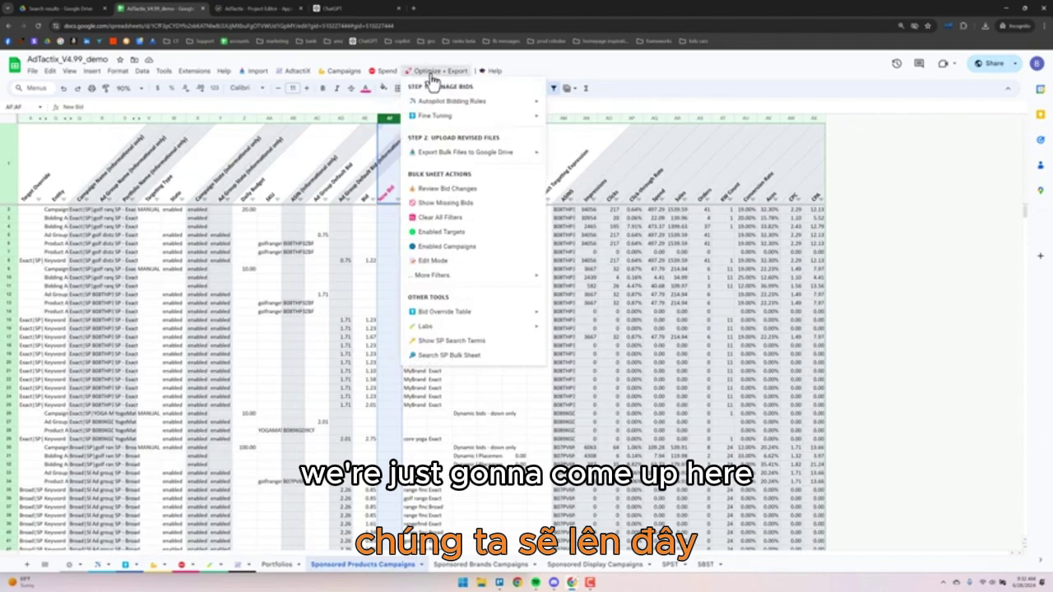
pyautogui.click(433, 232)
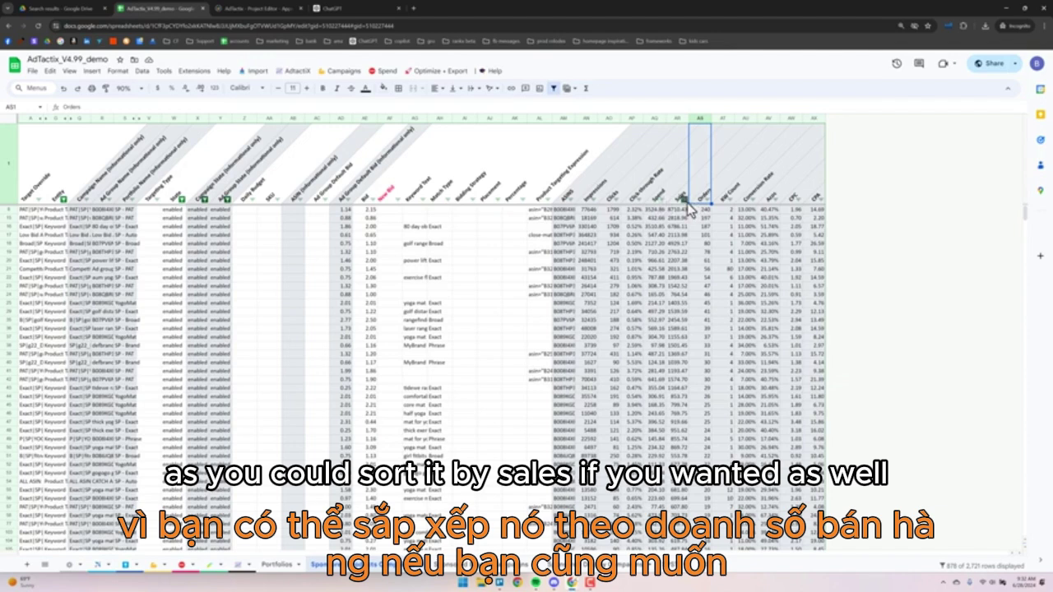
# Copy the Target Override entries in A8:A47 of the filtered sheet and paste their values into the Bid Override Table's Override column from J8.
pyautogui.click(29, 211)
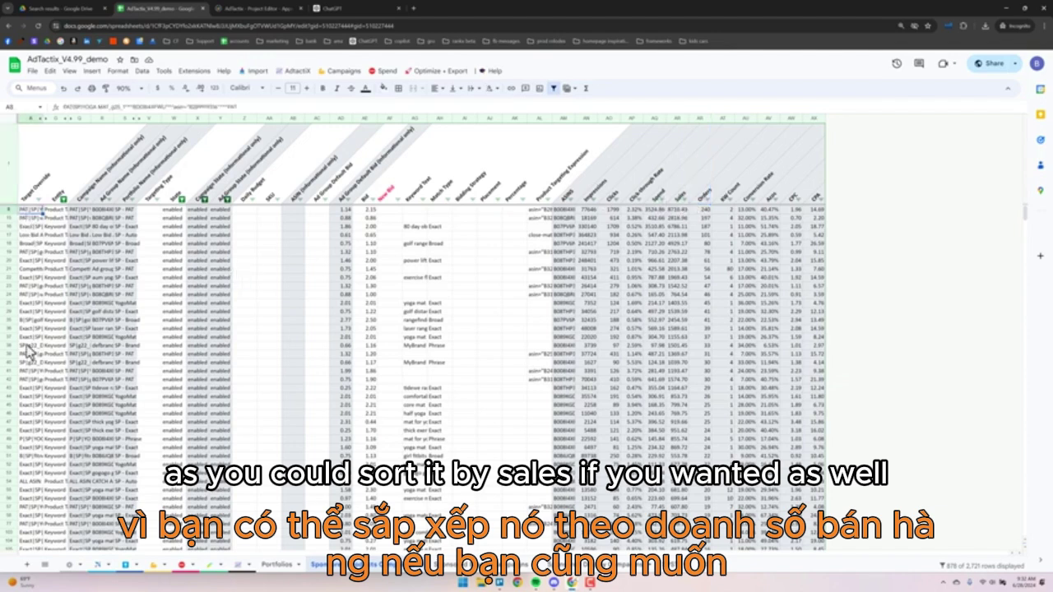
pyautogui.keyDown('shift'); pyautogui.click(28, 425); pyautogui.keyUp('shift')
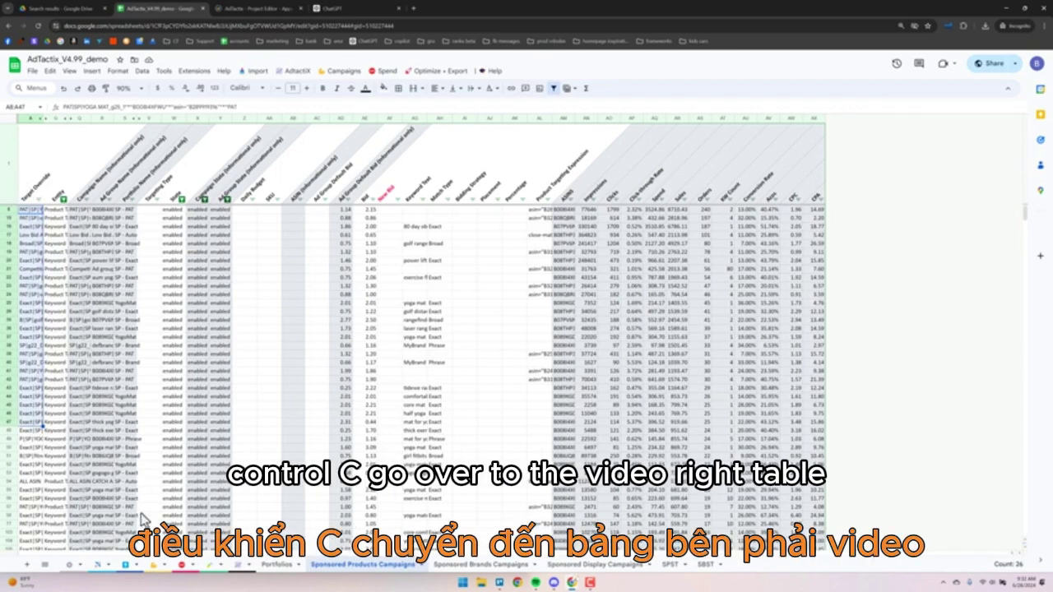
pyautogui.click(129, 569)
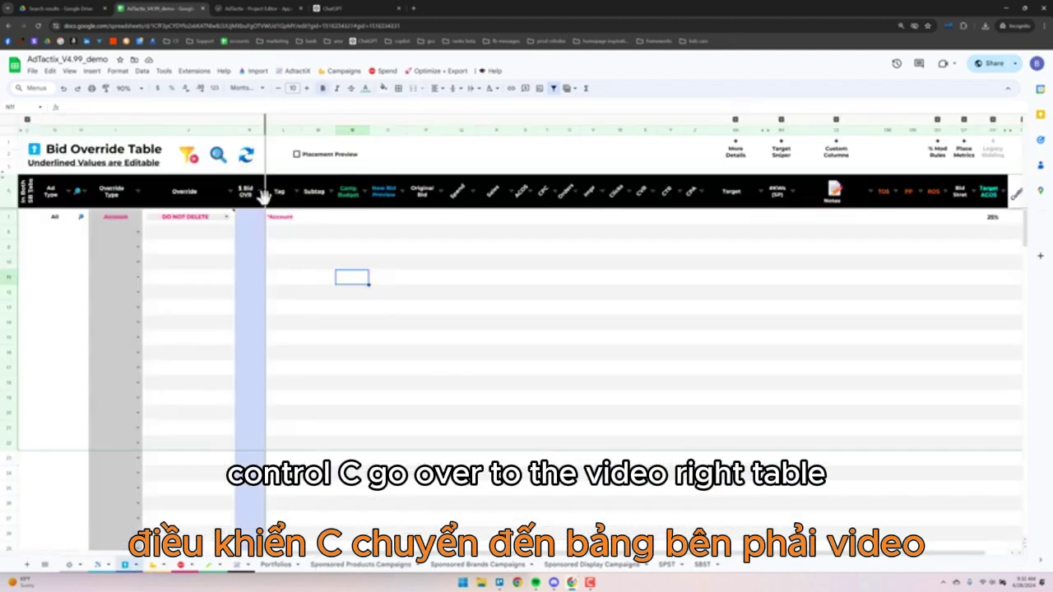
pyautogui.click(204, 233)
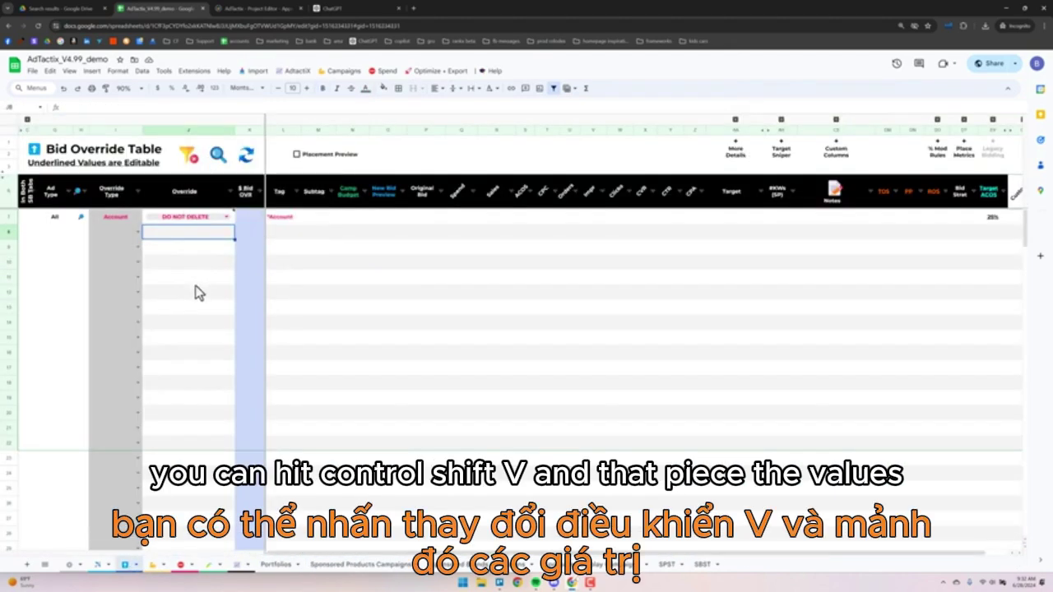
pyautogui.hotkey('ctrl', 'shift', 'v')
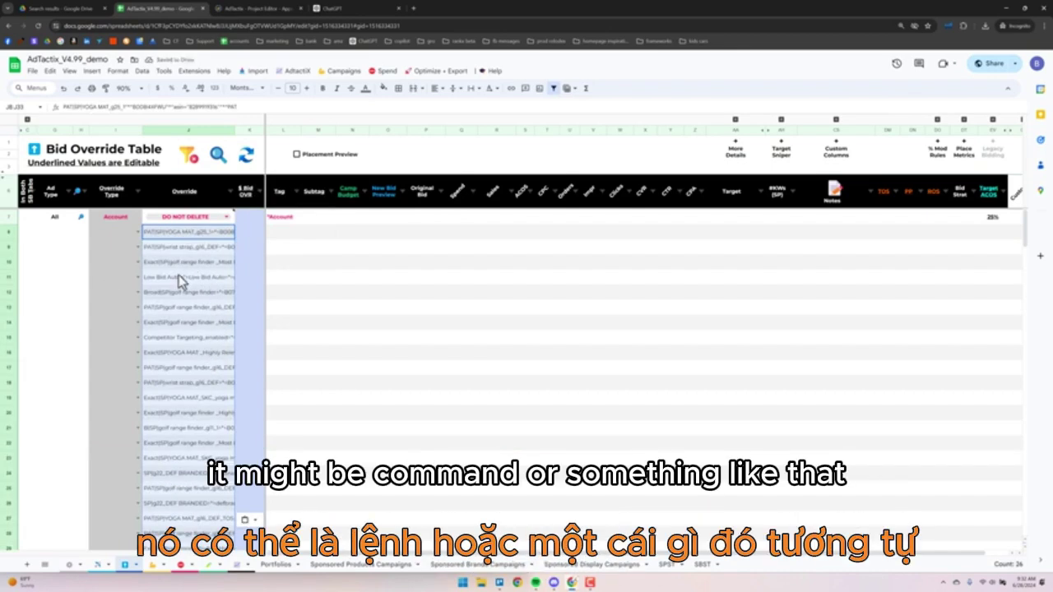
# Set the Override Type to Target for all pasted overrides and refresh the Bid Override Table to pull in their data.
pyautogui.click(138, 232)
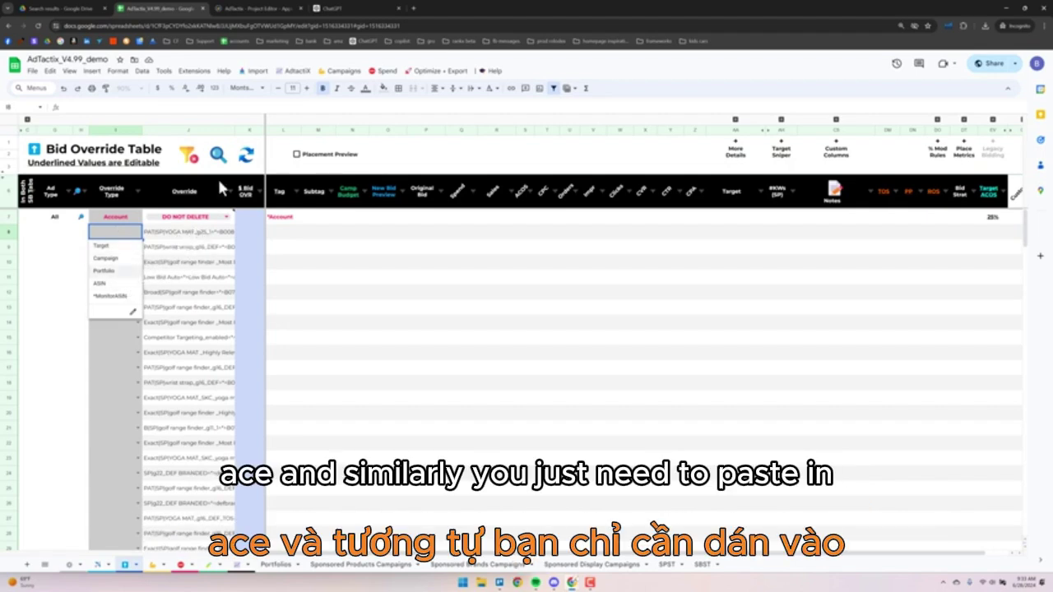
pyautogui.moveTo(214, 186)
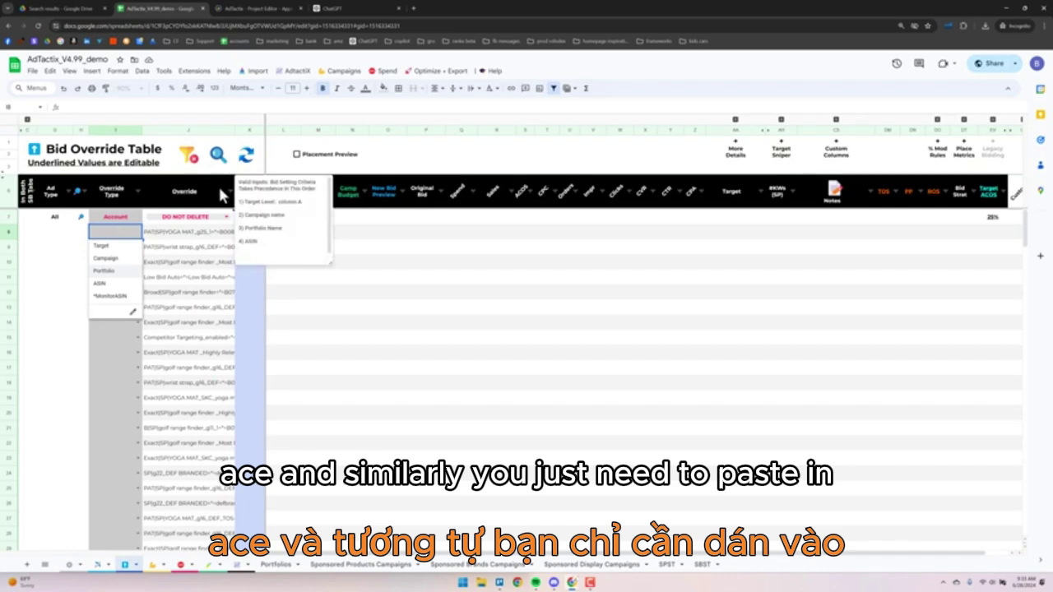
pyautogui.click(103, 246)
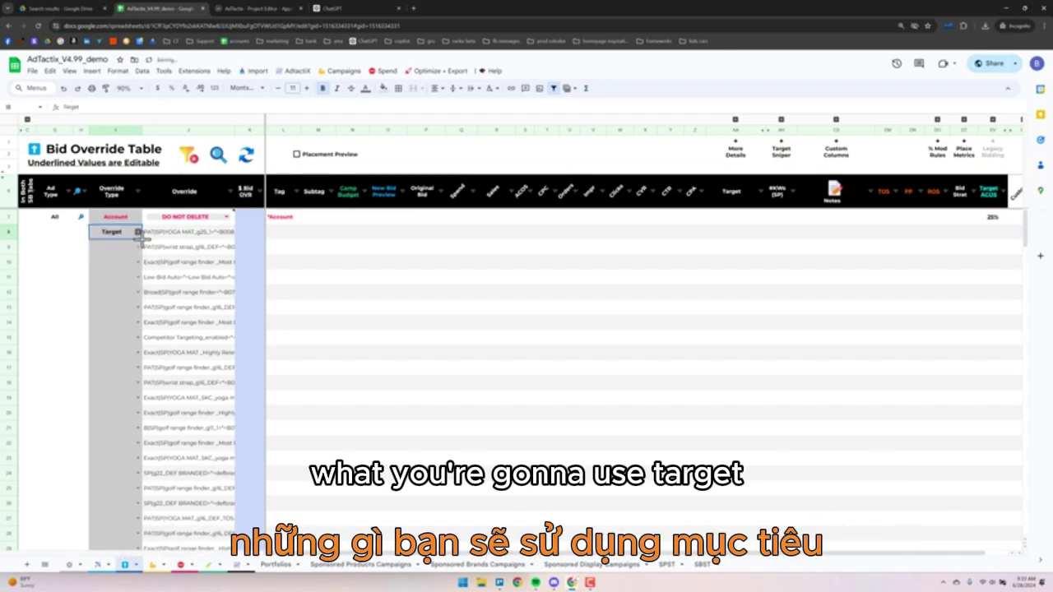
pyautogui.doubleClick(140, 239)
pyautogui.scroll(-3, 163, 411)
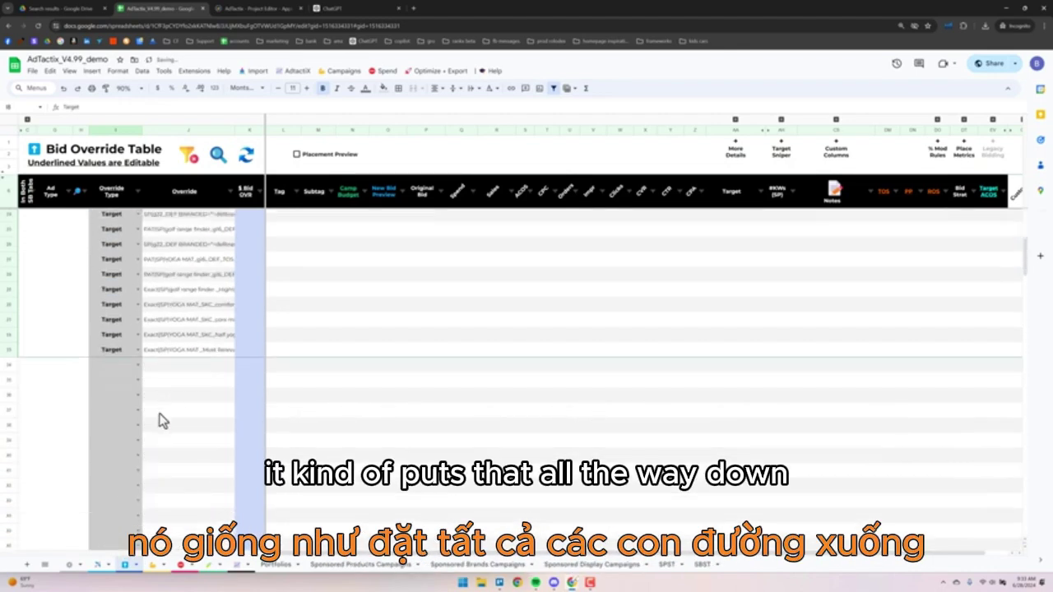
pyautogui.scroll(4, 163, 421)
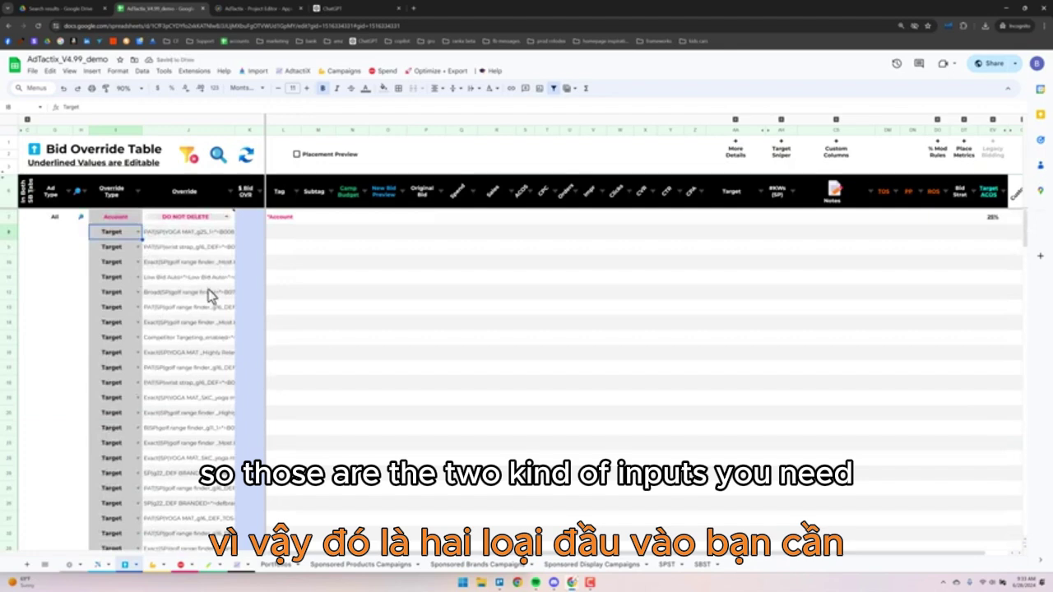
pyautogui.click(248, 159)
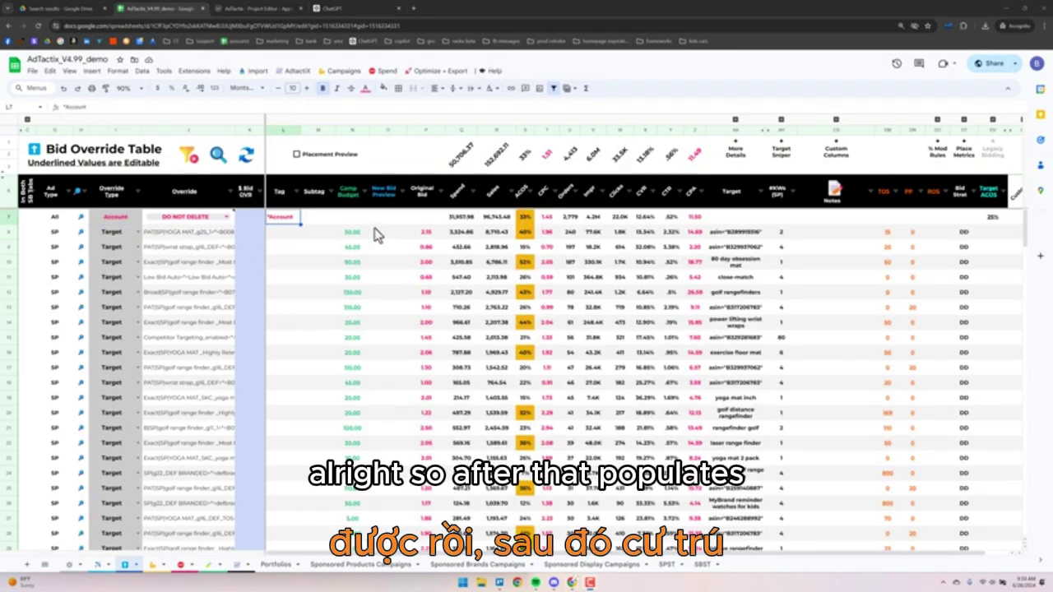
# Examine the Place Metrics and More Details column groups of the Bid Override Table, expanding and collapsing each one.
pyautogui.hscroll(1, 693, 558)
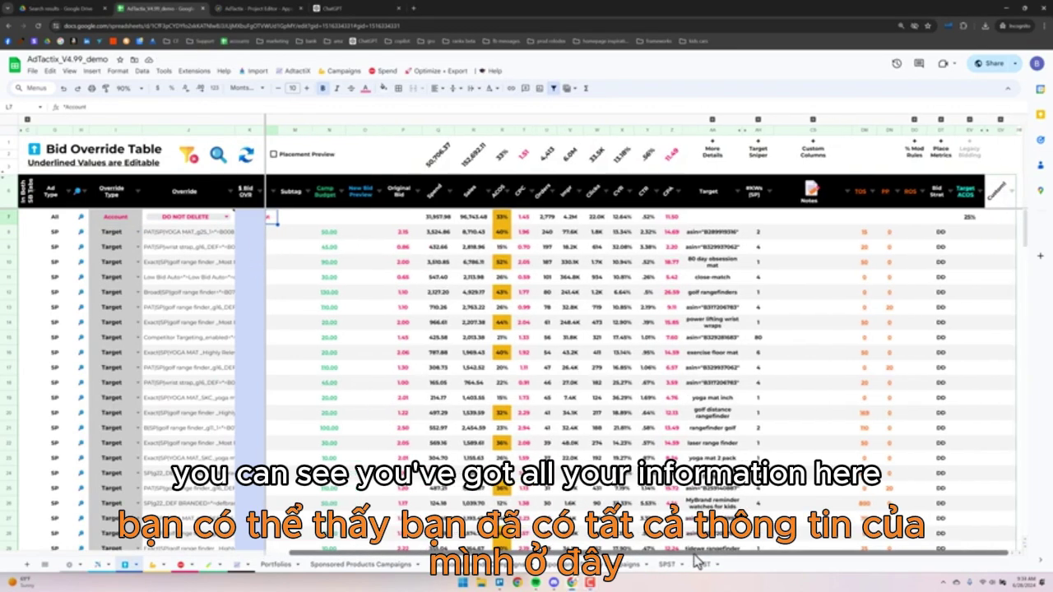
pyautogui.click(941, 121)
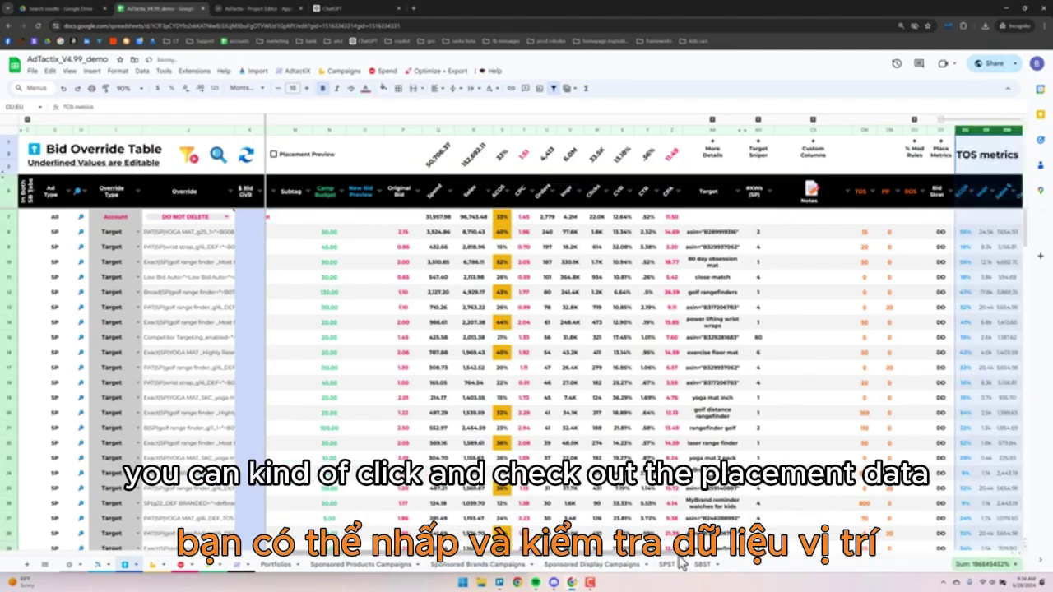
pyautogui.hscroll(5, 682, 562)
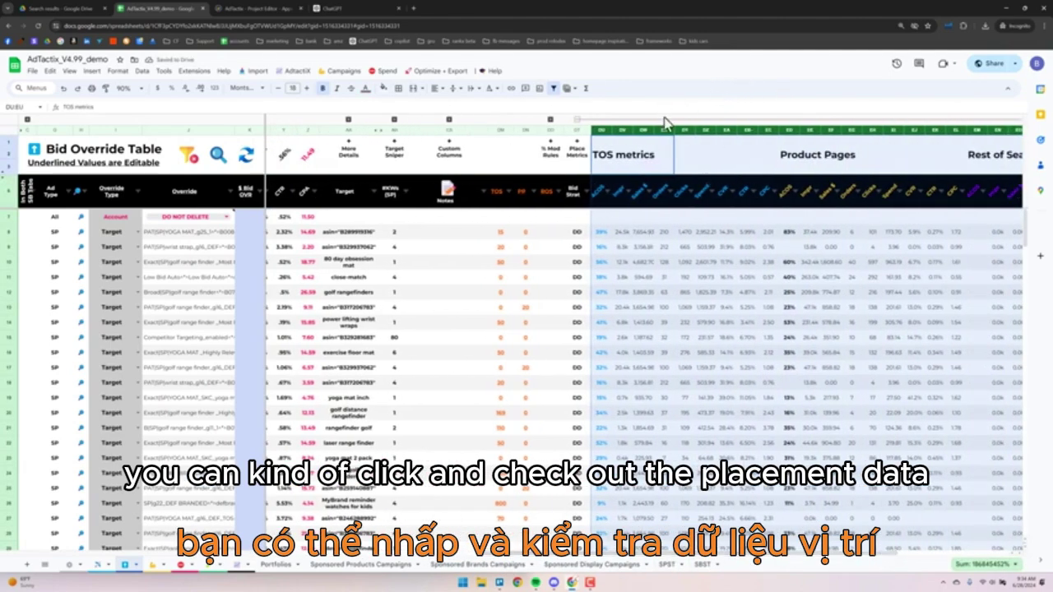
pyautogui.click(662, 124)
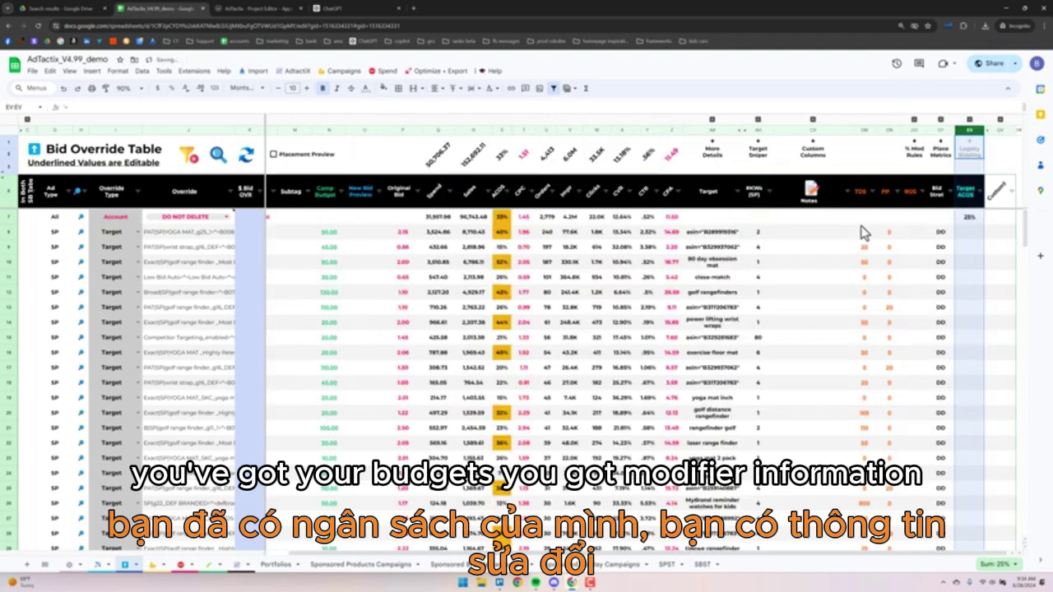
pyautogui.click(713, 120)
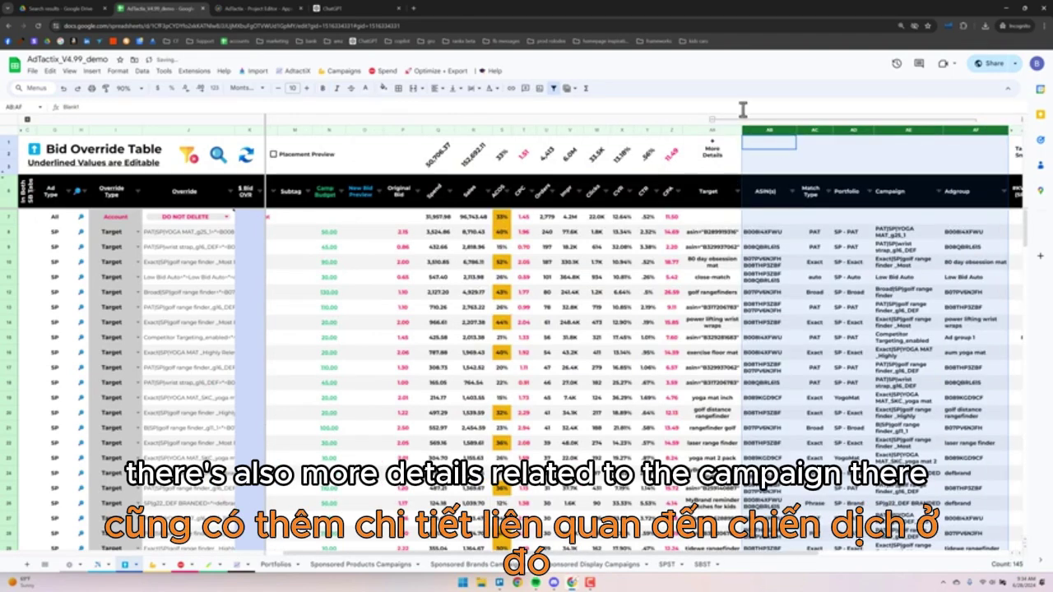
pyautogui.click(736, 121)
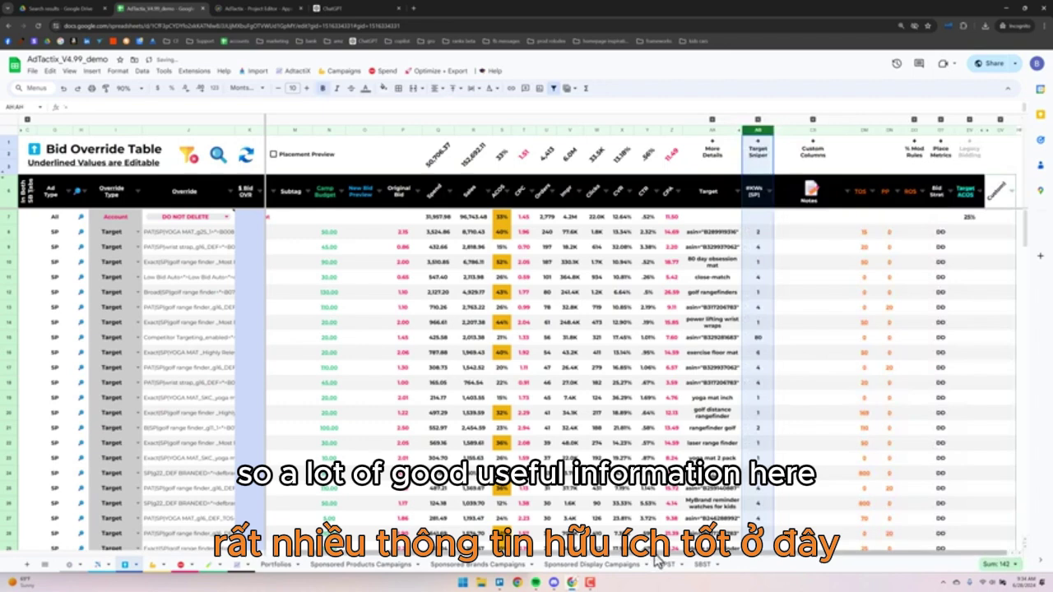
pyautogui.hscroll(-1, 650, 559)
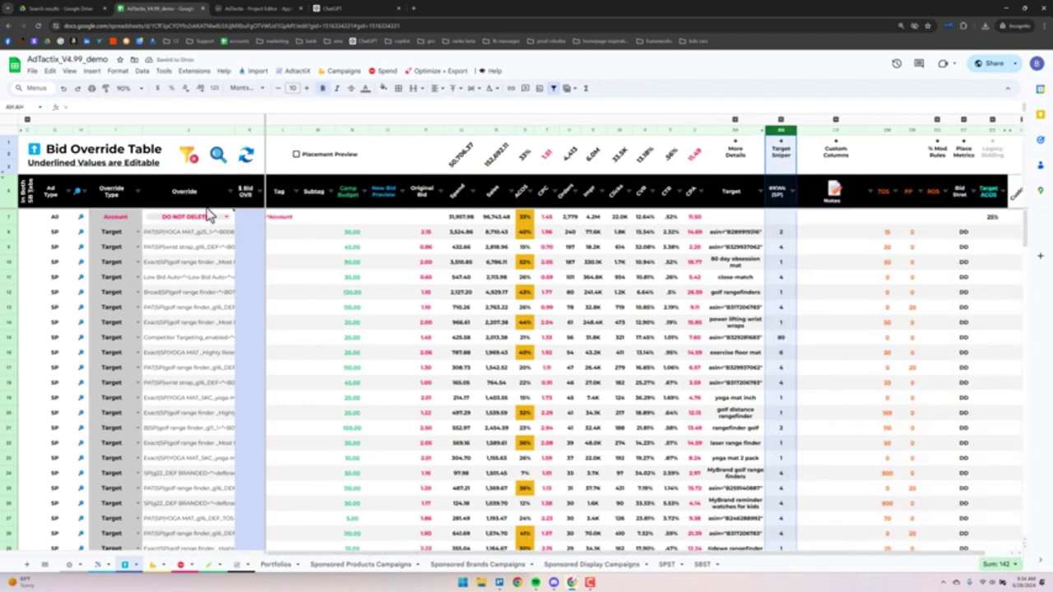
# Expand the placement metrics and examine the first target's overall and top-of-search CPC, plus the #KWs counts of the first eight targets.
pyautogui.click(250, 234)
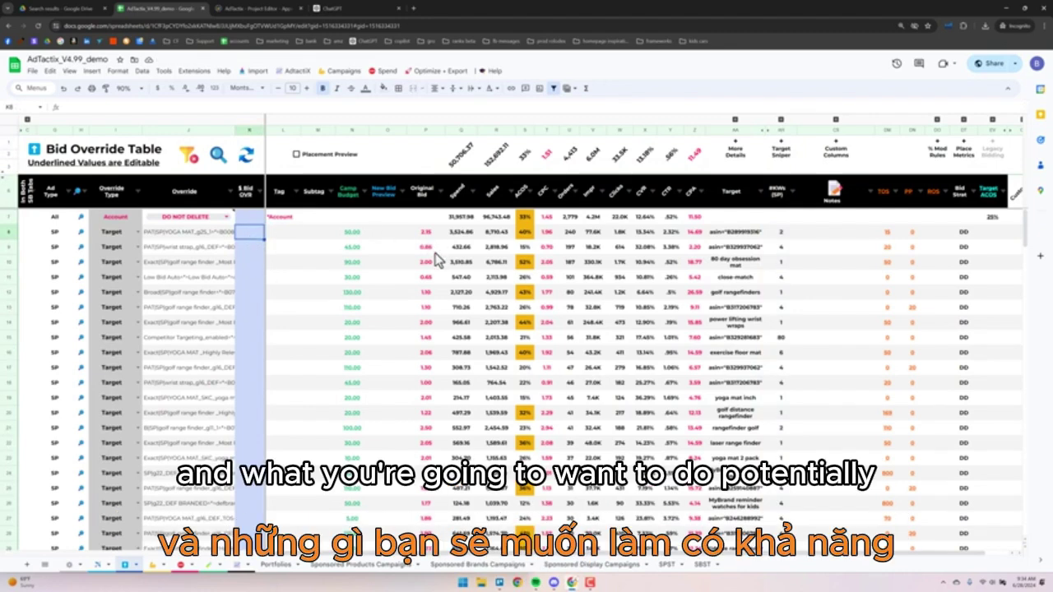
pyautogui.click(547, 232)
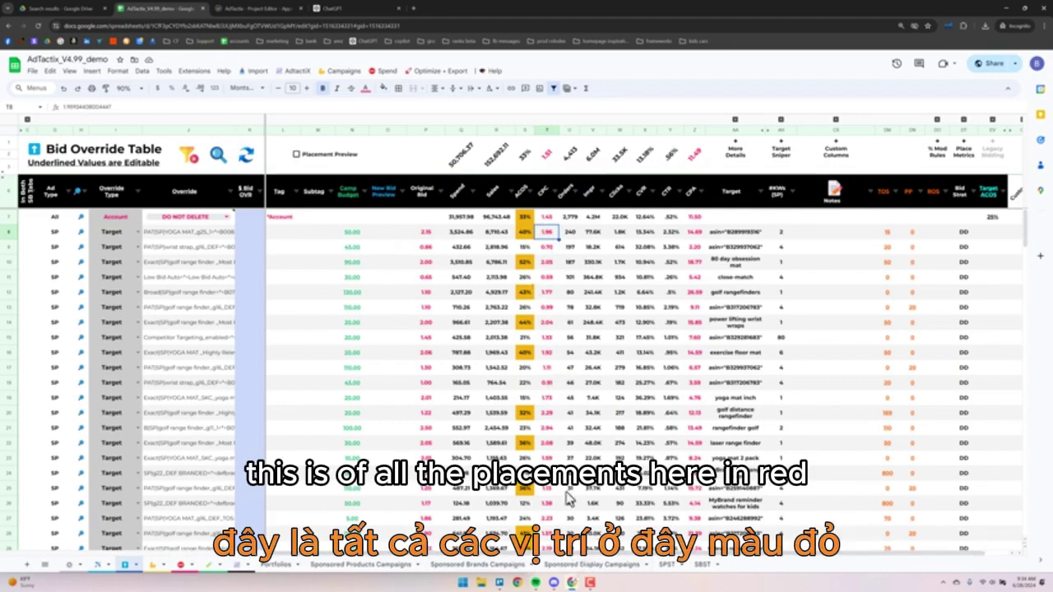
pyautogui.hscroll(1, 567, 549)
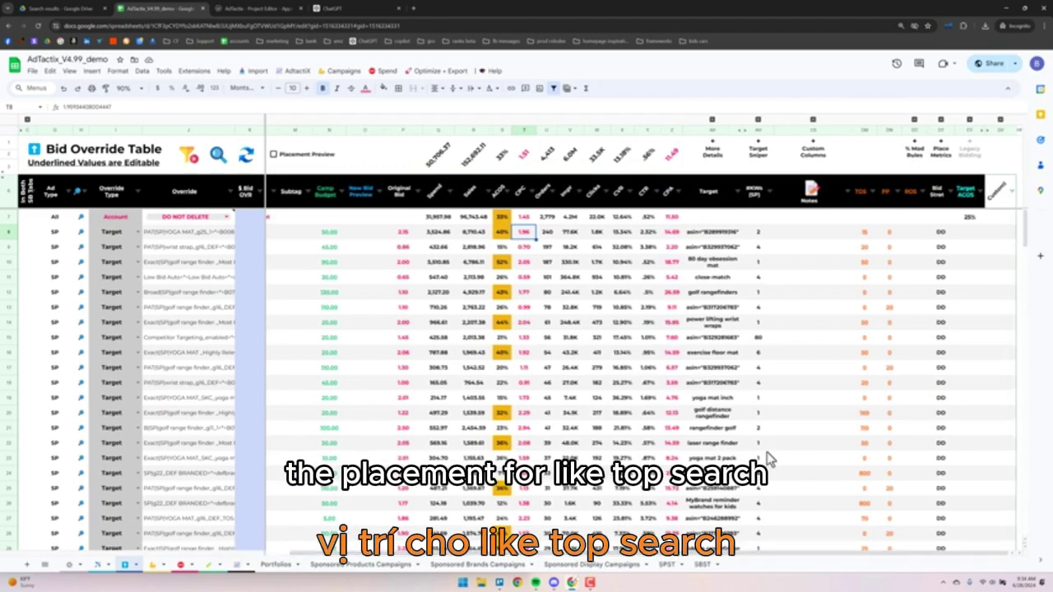
pyautogui.click(941, 120)
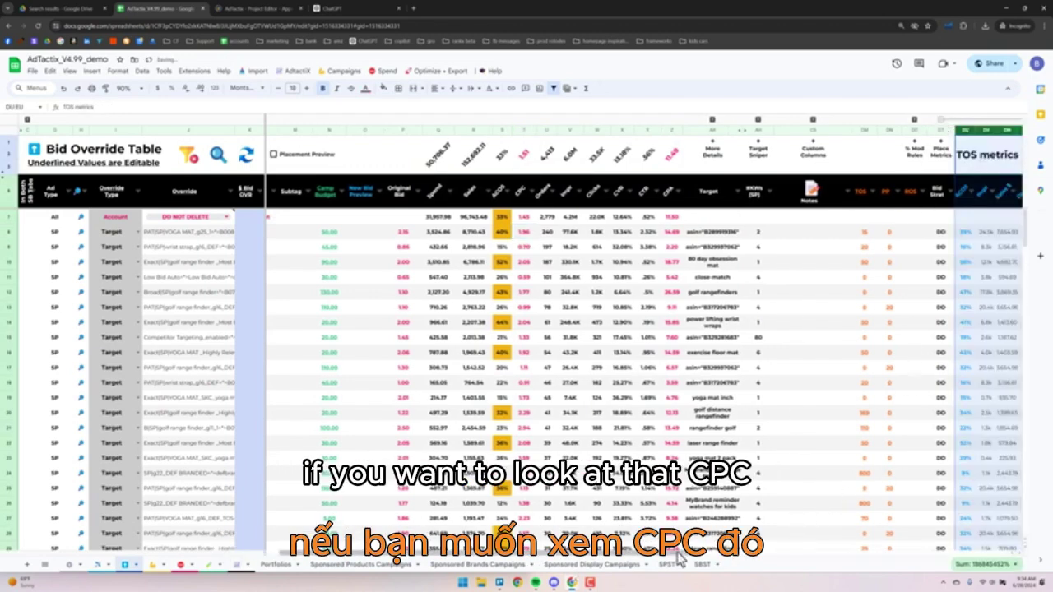
pyautogui.moveTo(772, 551); pyautogui.dragTo(846, 537)
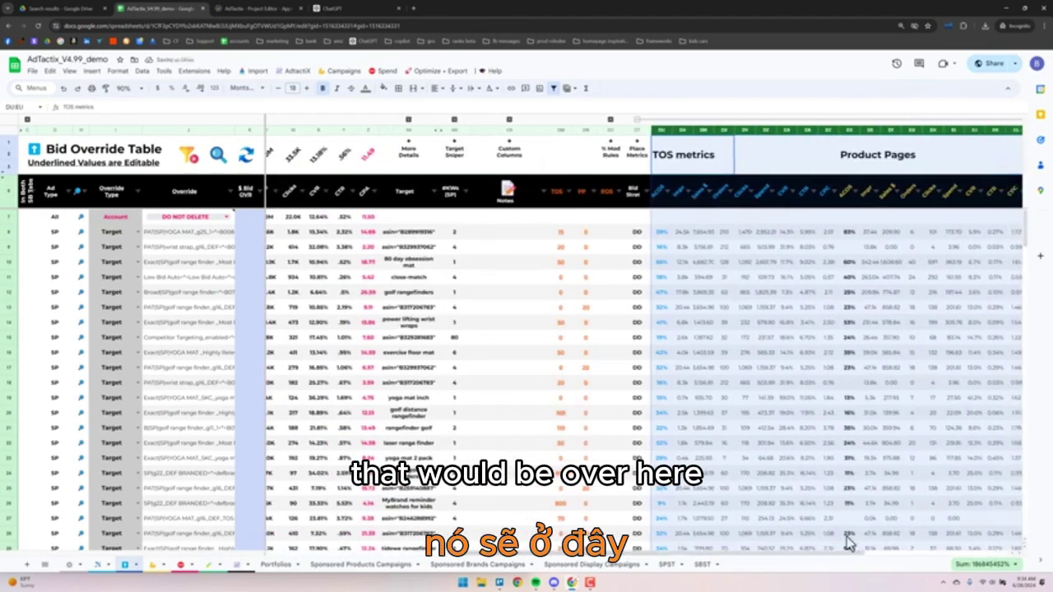
pyautogui.click(829, 232)
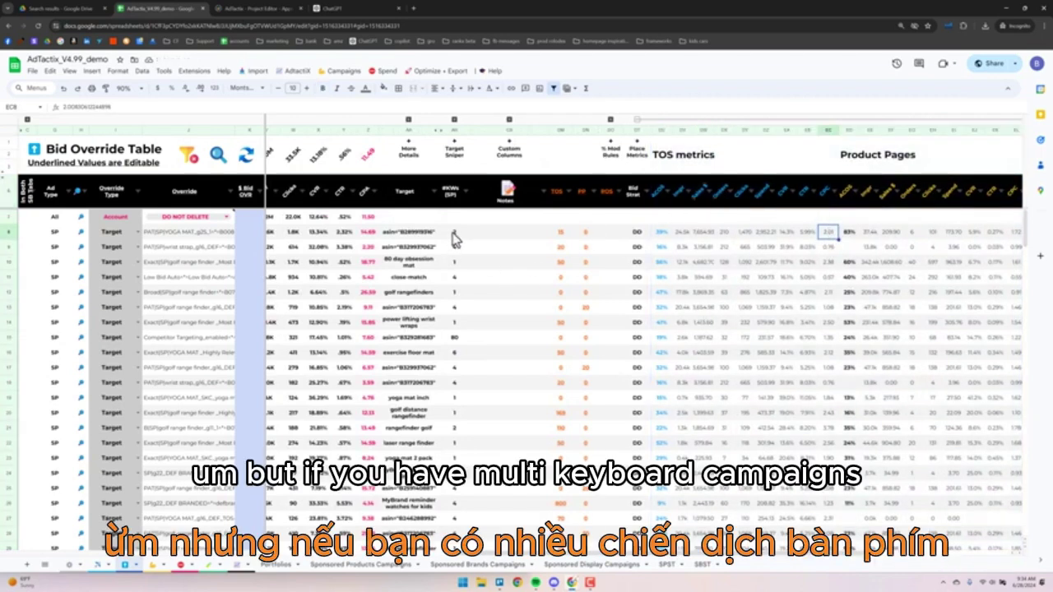
pyautogui.moveTo(454, 237); pyautogui.dragTo(462, 344)
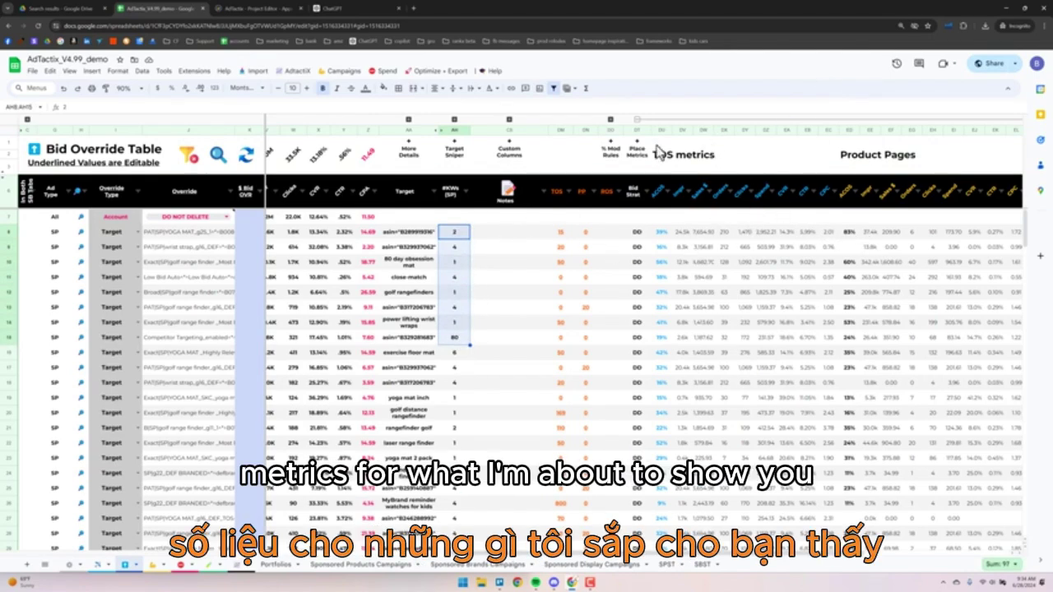
# Collapse the placement metrics and compare the first target's target-level CPC with its original bid.
pyautogui.click(680, 123)
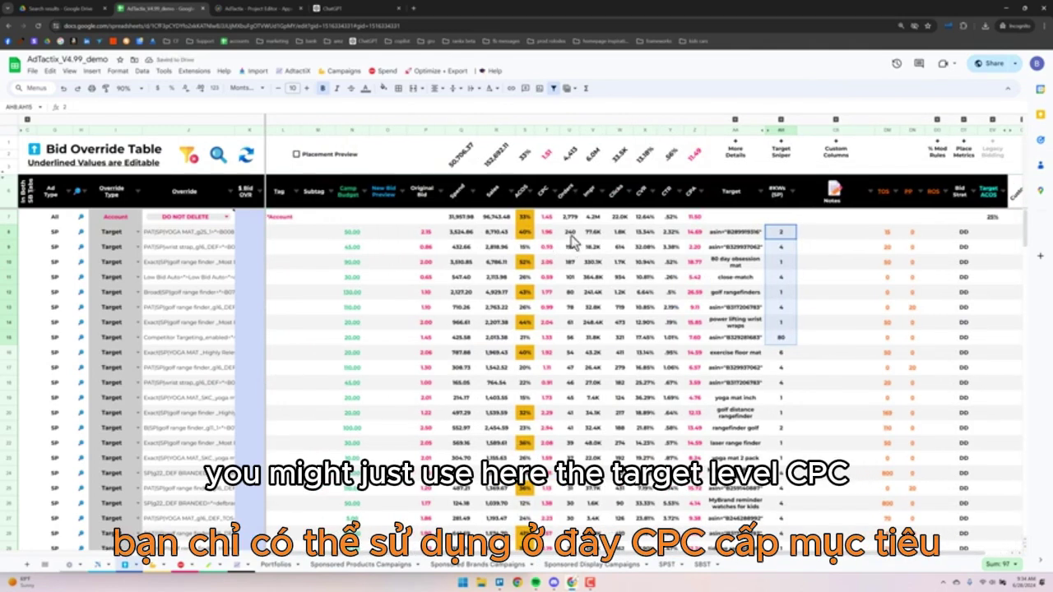
pyautogui.click(590, 236)
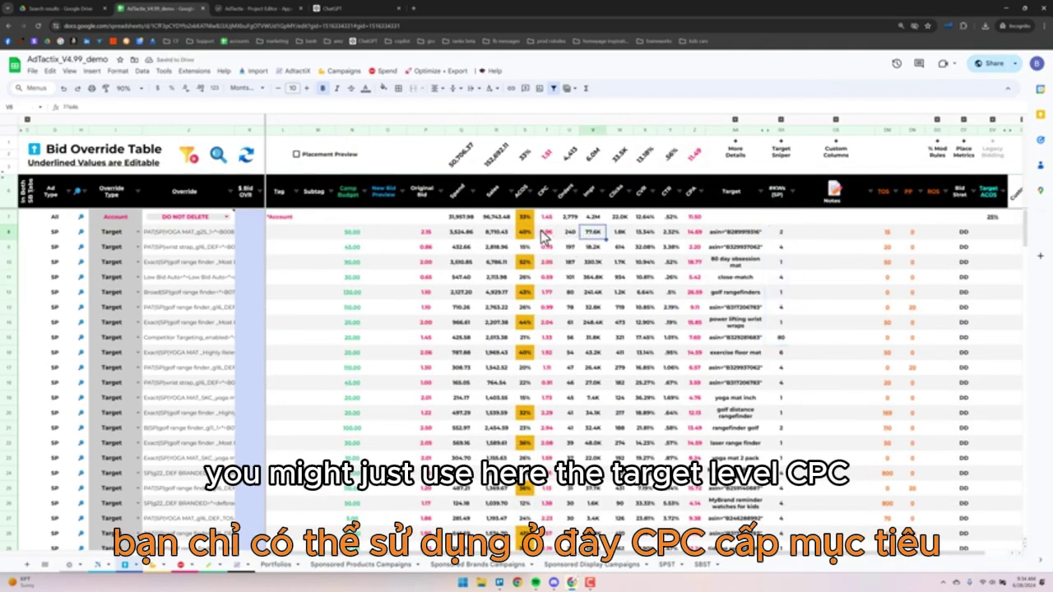
pyautogui.click(549, 233)
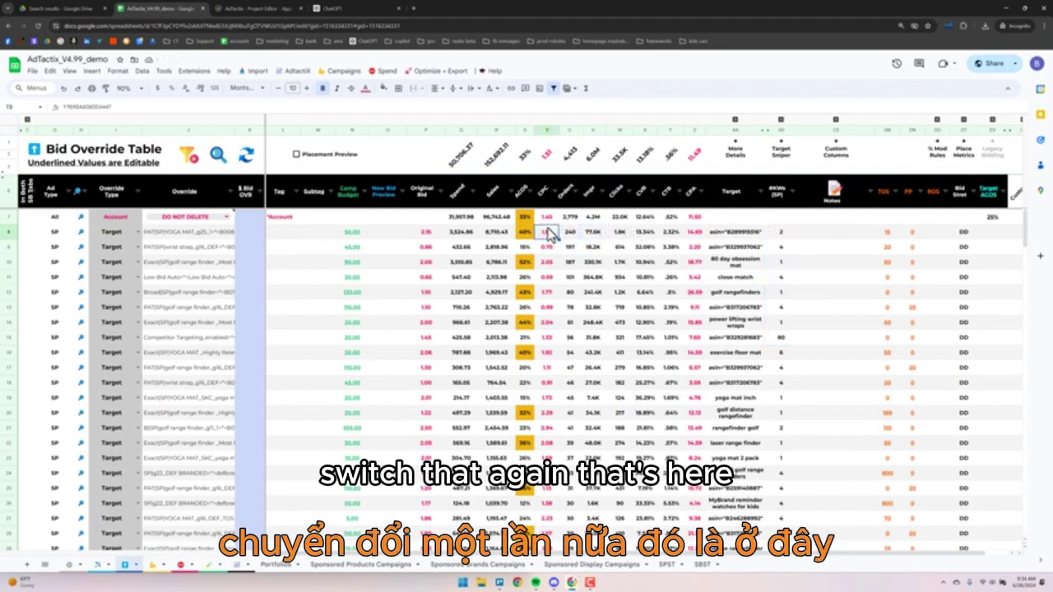
pyautogui.click(250, 233)
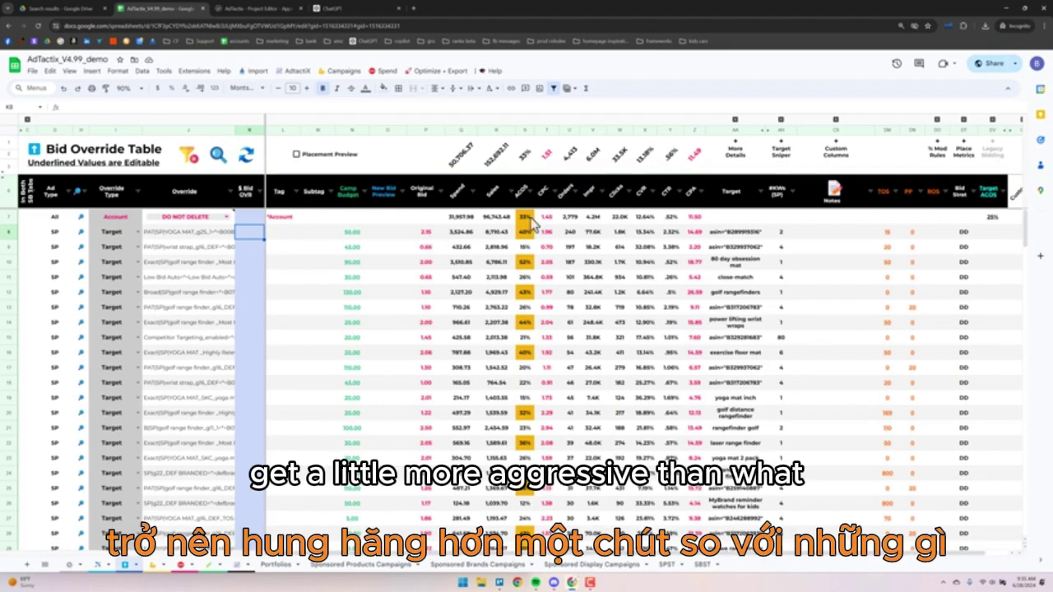
pyautogui.click(428, 233)
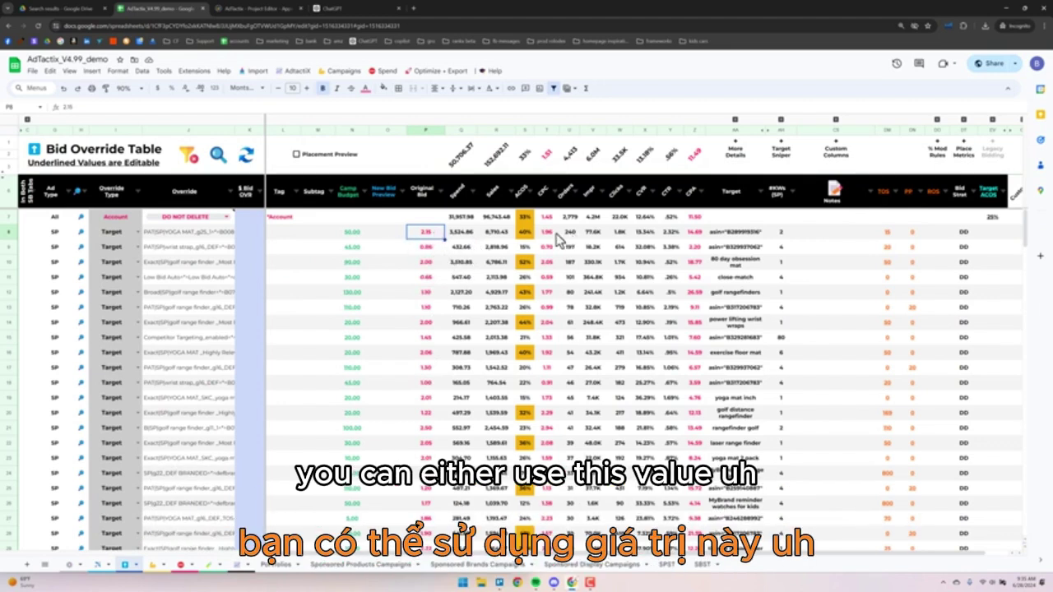
pyautogui.click(550, 235)
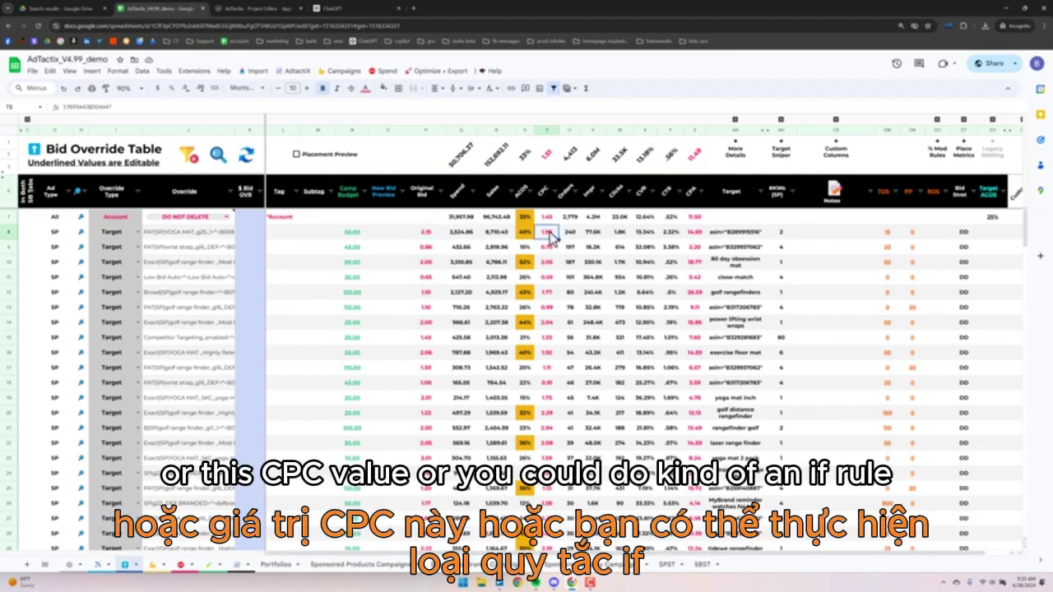
pyautogui.click(430, 235)
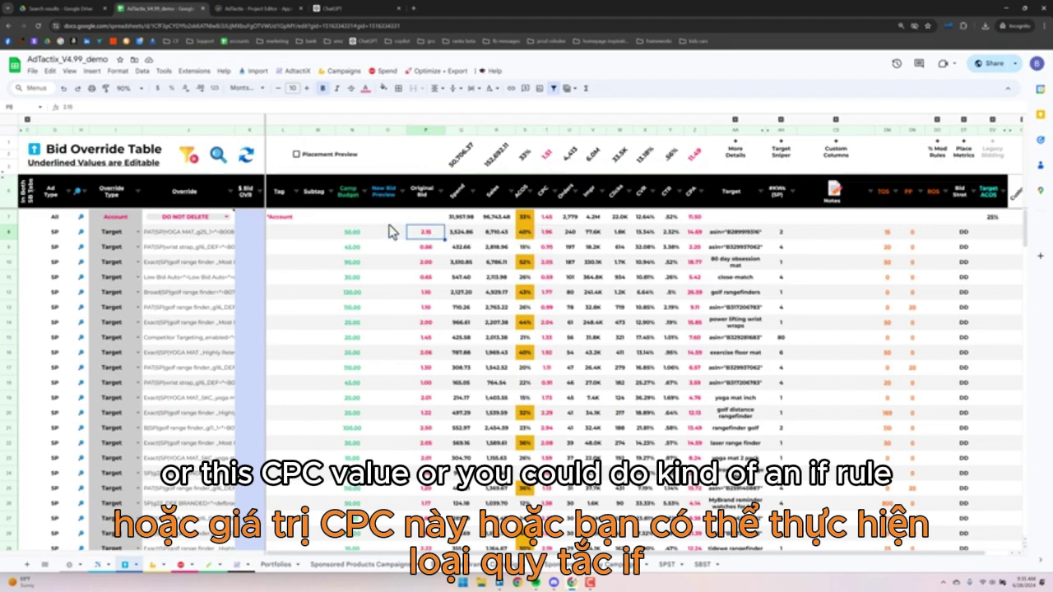
pyautogui.click(253, 234)
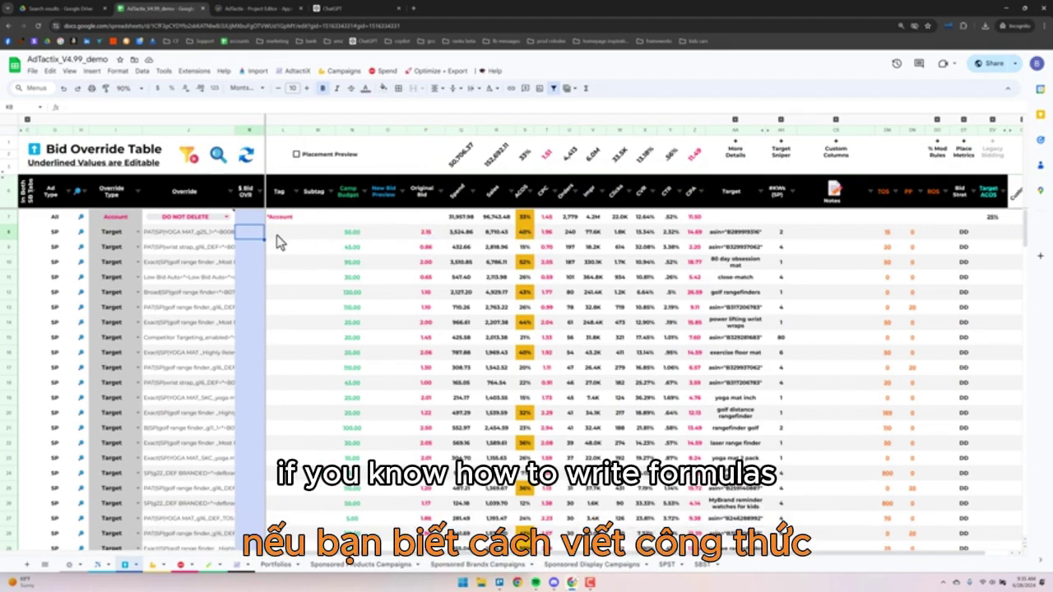
pyautogui.write('=')
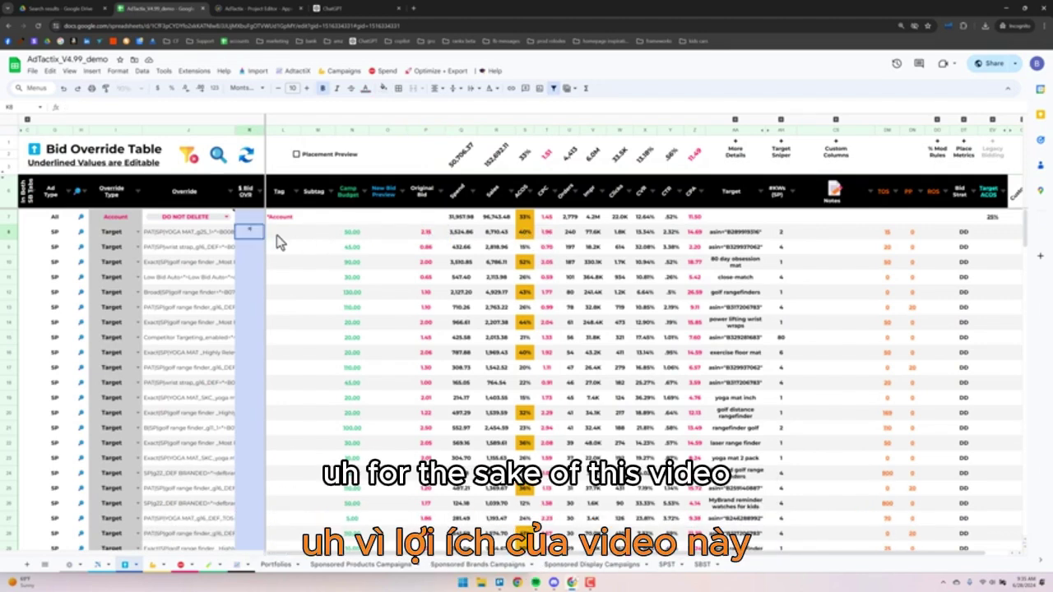
pyautogui.click(425, 233)
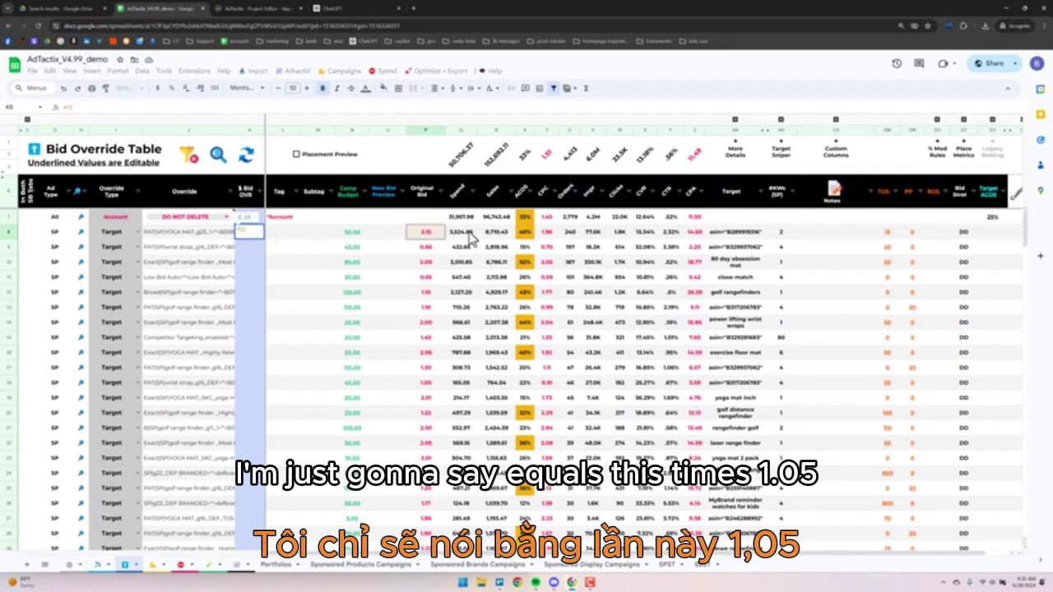
pyautogui.write('*')
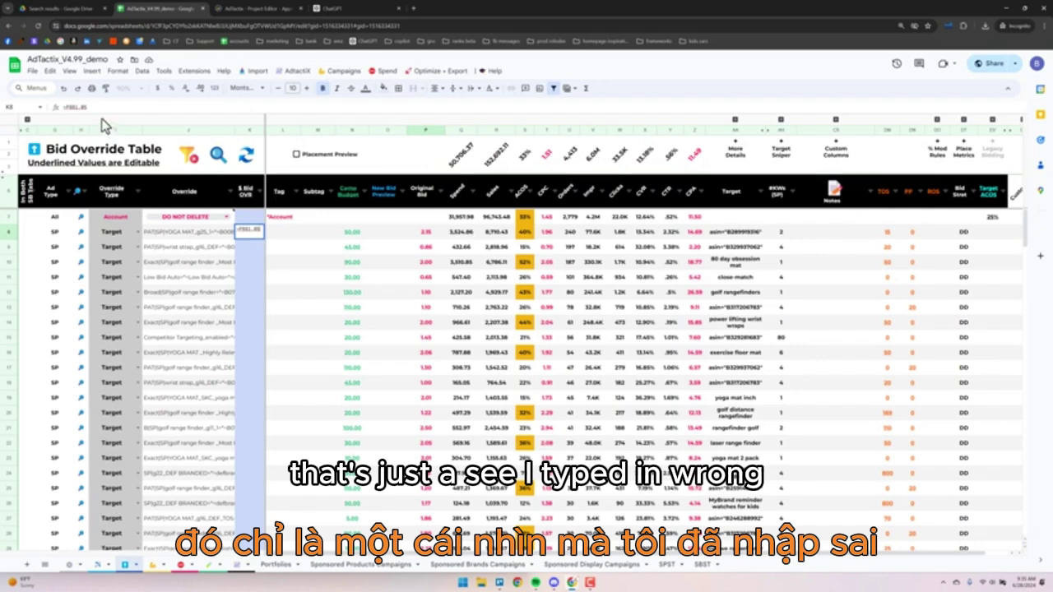
pyautogui.moveTo(89, 106); pyautogui.dragTo(62, 103)
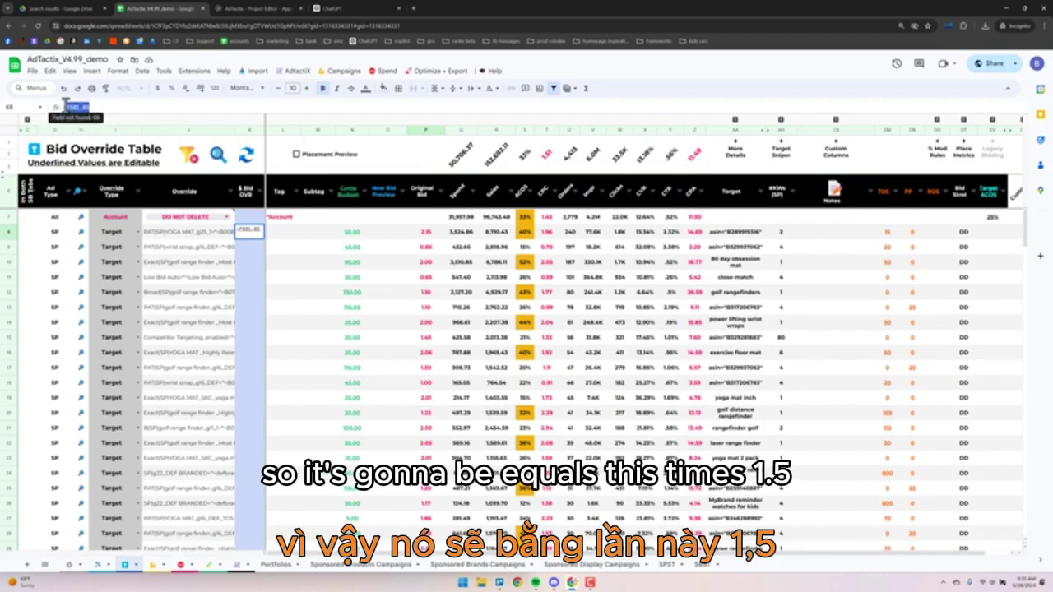
pyautogui.press('BackSpace')
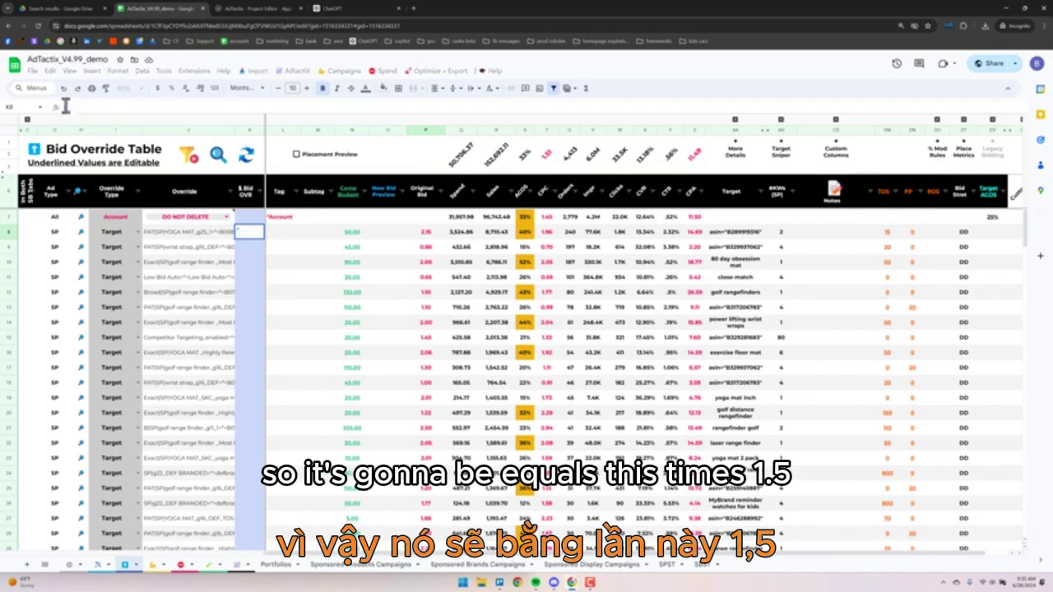
# Enter =P8*1.05 as the first target's $ Bid OVR in K8 and accept the suggested autofill for the remaining targets.
pyautogui.write('=')
pyautogui.click(424, 233)
pyautogui.write('*')
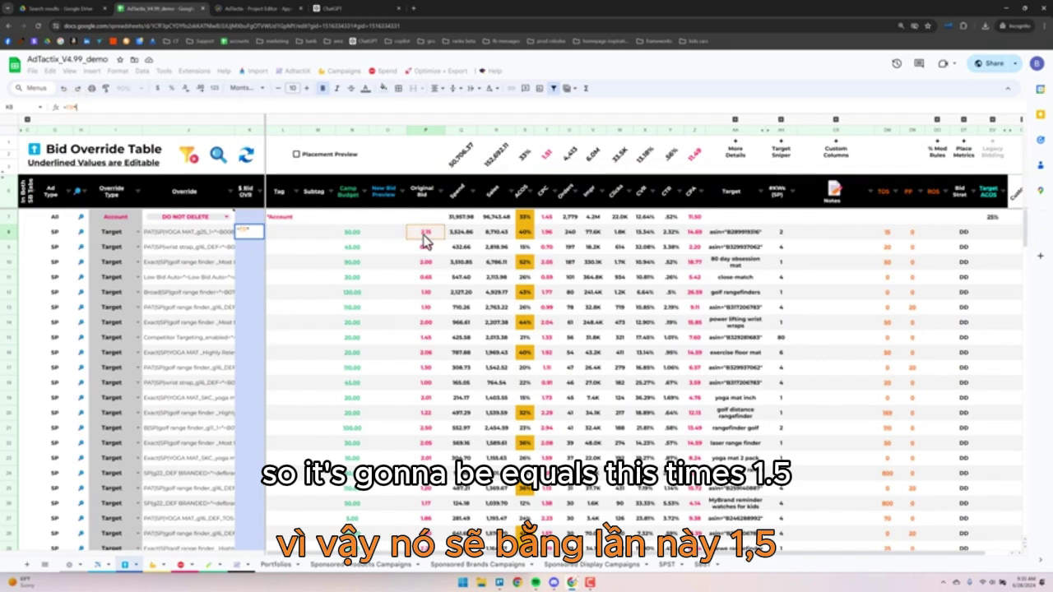
pyautogui.write('1')
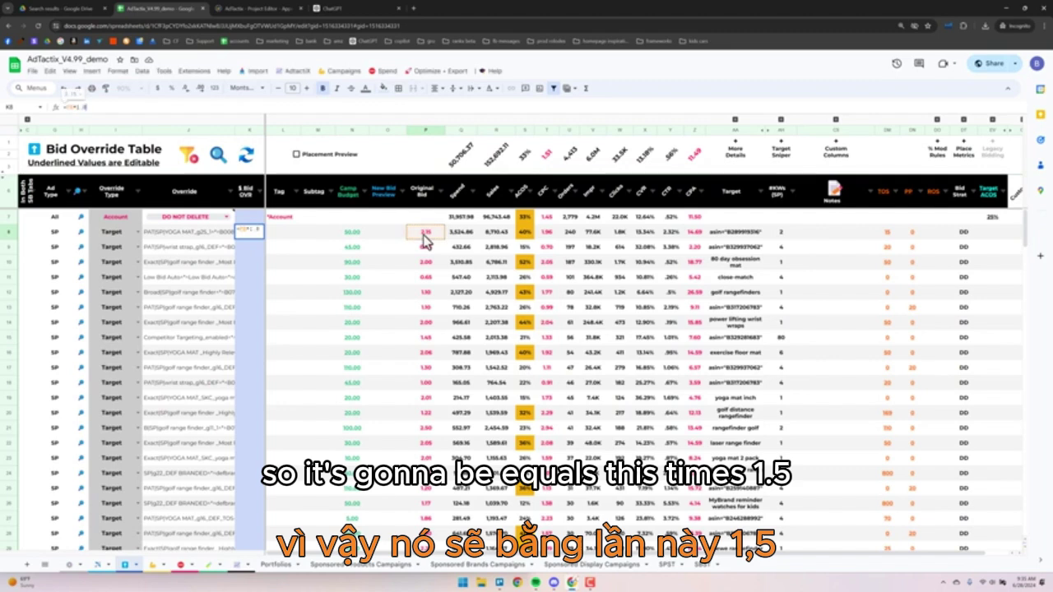
pyautogui.write('.05')
pyautogui.press('Return')
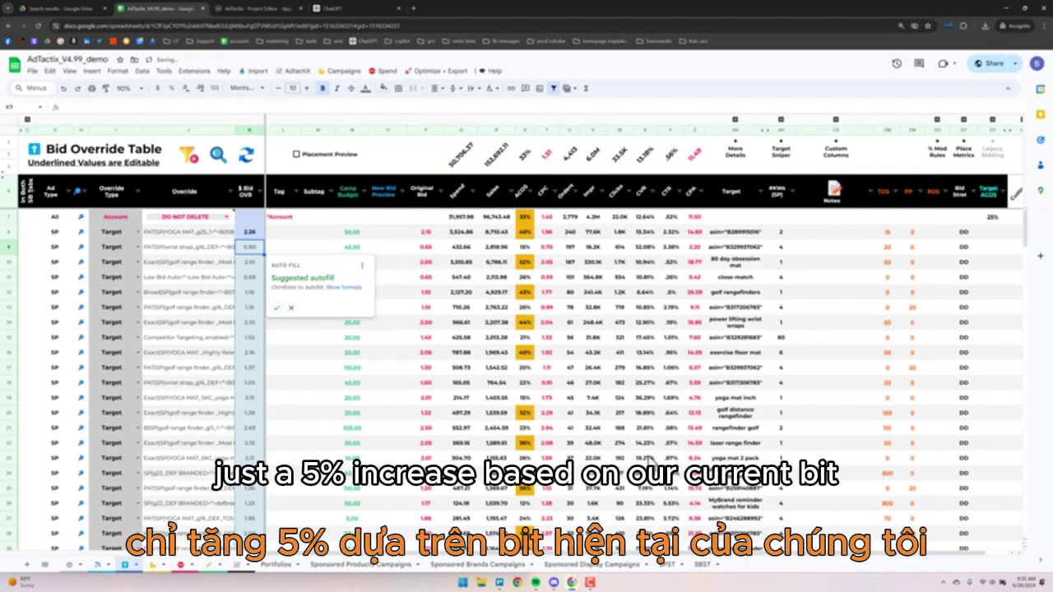
pyautogui.click(291, 308)
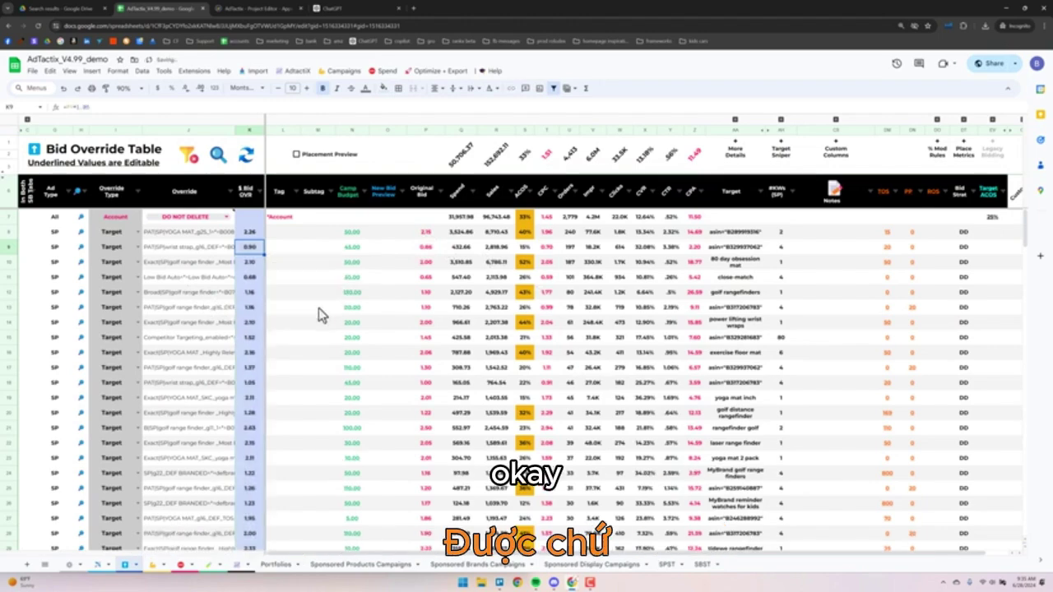
# Convert the $ Bid OVR formulas in K8:K33 to static values by pasting them over themselves as values only.
pyautogui.click(261, 233)
pyautogui.scroll(-5, 325, 354)
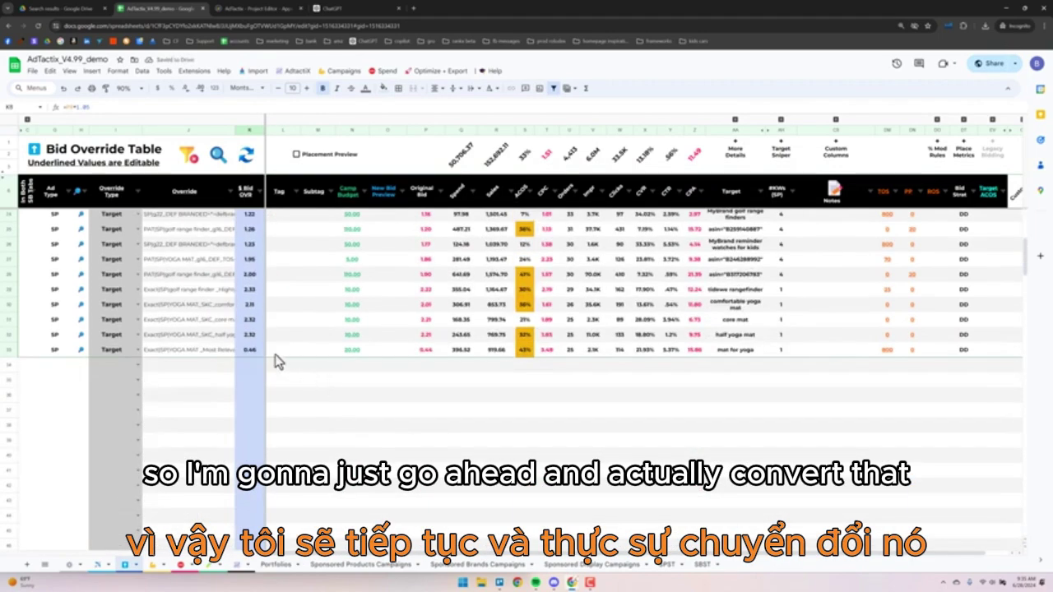
pyautogui.keyDown('shift'); pyautogui.click(247, 351); pyautogui.keyUp('shift')
pyautogui.scroll(5, 270, 352)
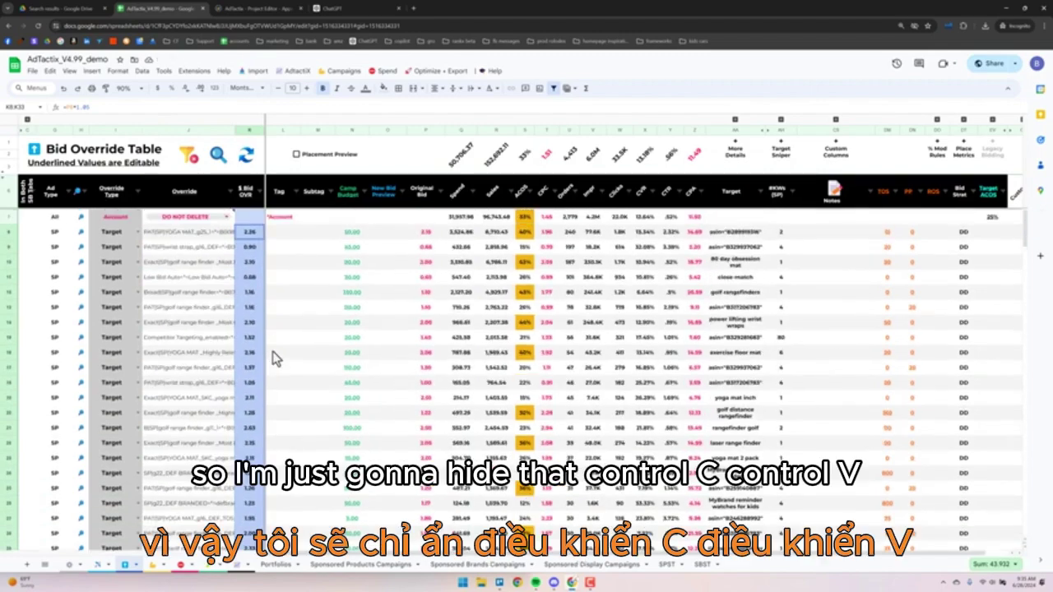
pyautogui.hotkey('ctrl', 'c')
pyautogui.hotkey('ctrl', 'shift', 'v')
pyautogui.click(259, 238)
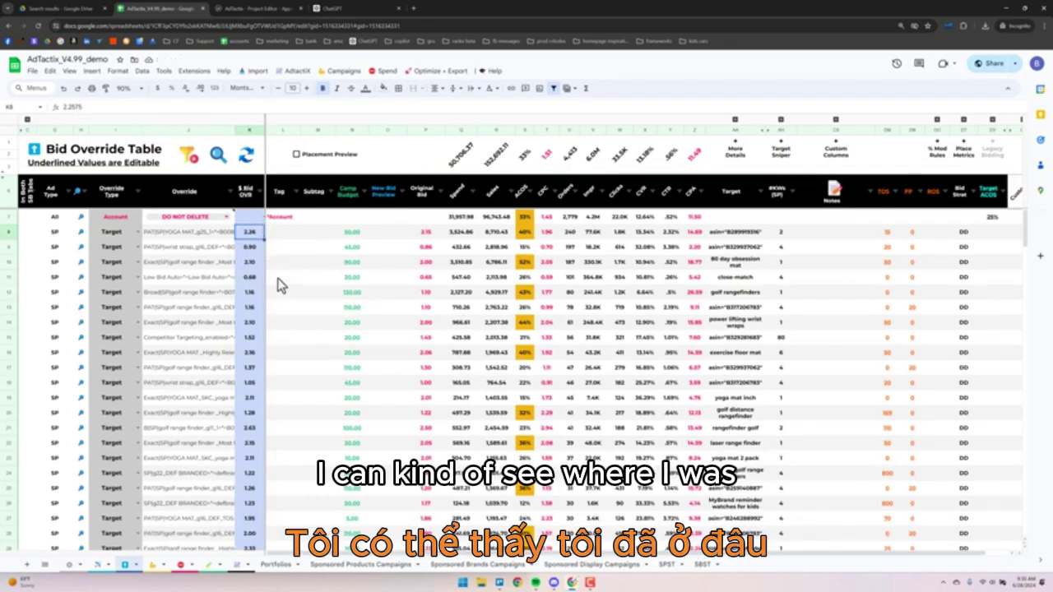
pyautogui.click(291, 297)
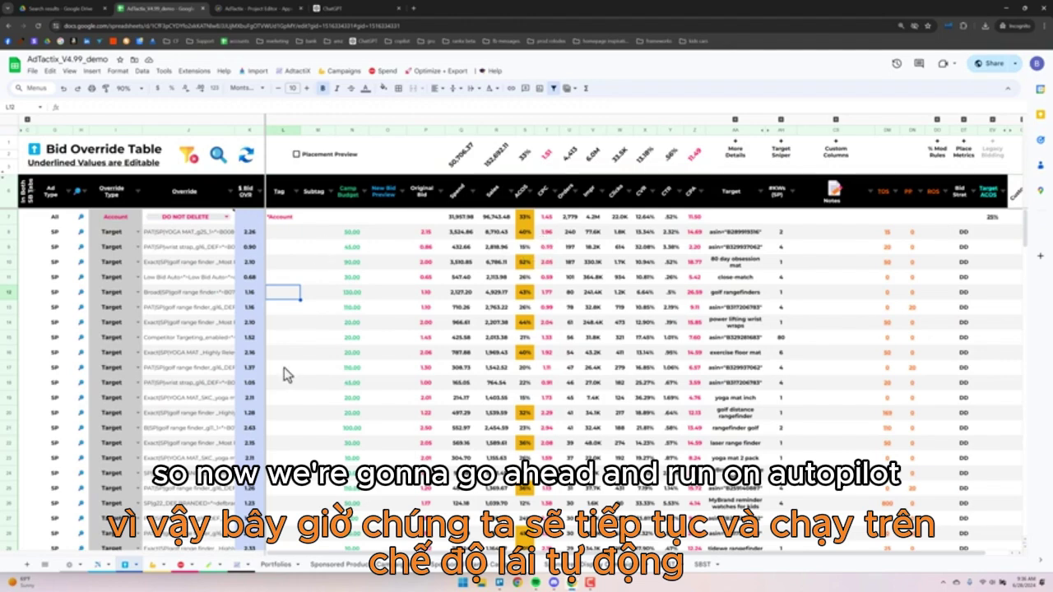
# Run the AdTactix Autopilot rule sequence on the bulk files, confirming the run and acknowledging its completion.
pyautogui.click(96, 569)
pyautogui.click(231, 153)
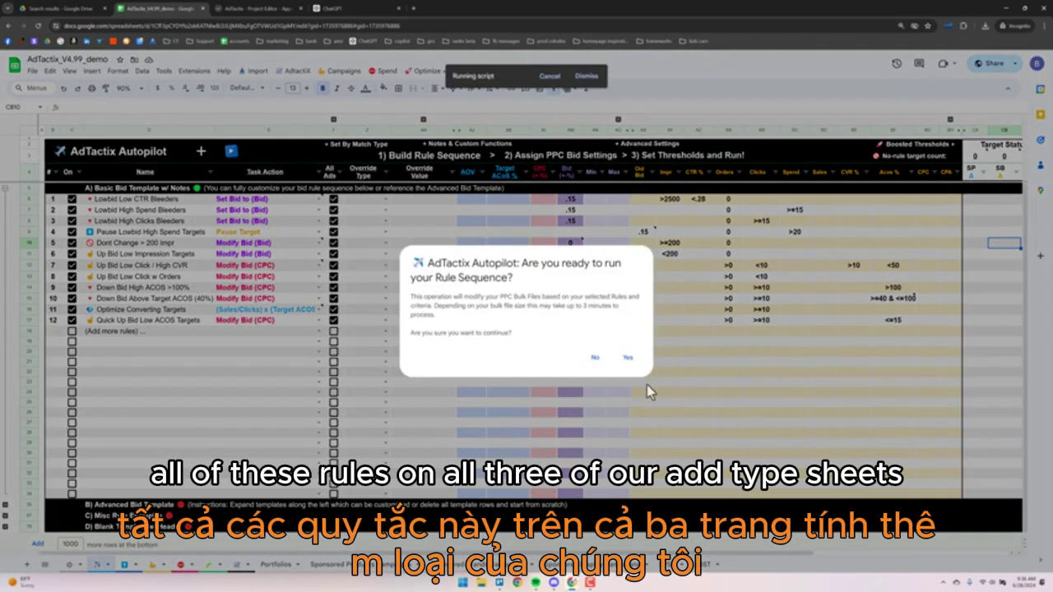
pyautogui.click(628, 357)
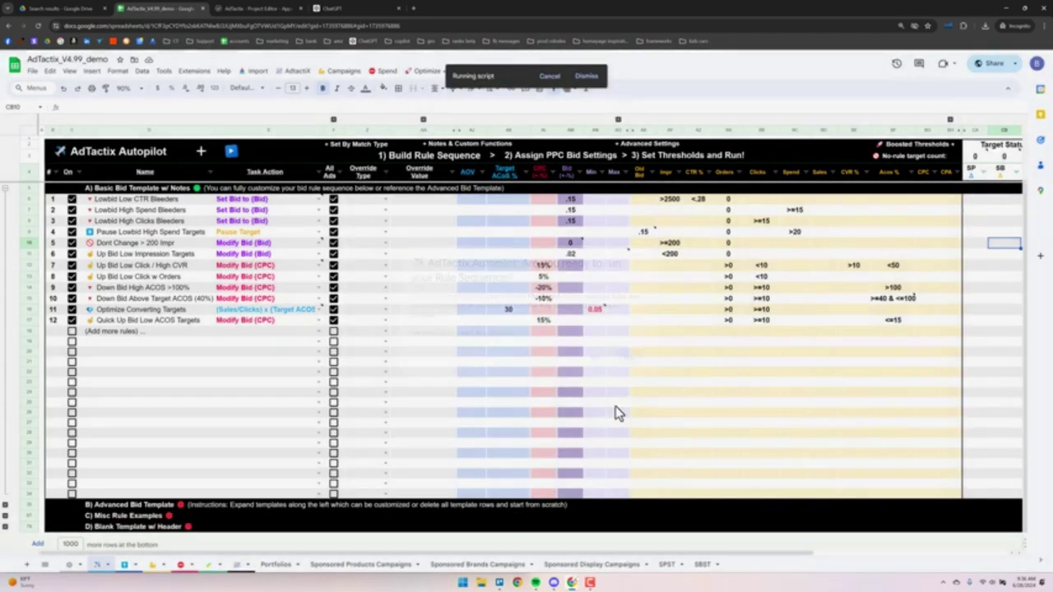
pyautogui.moveTo(212, 191)
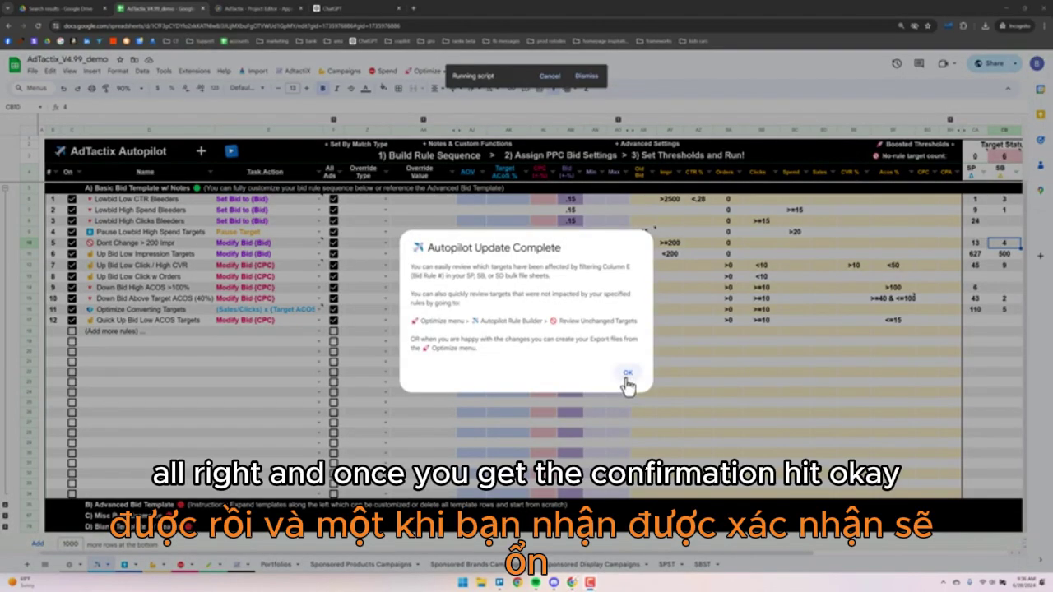
pyautogui.click(627, 380)
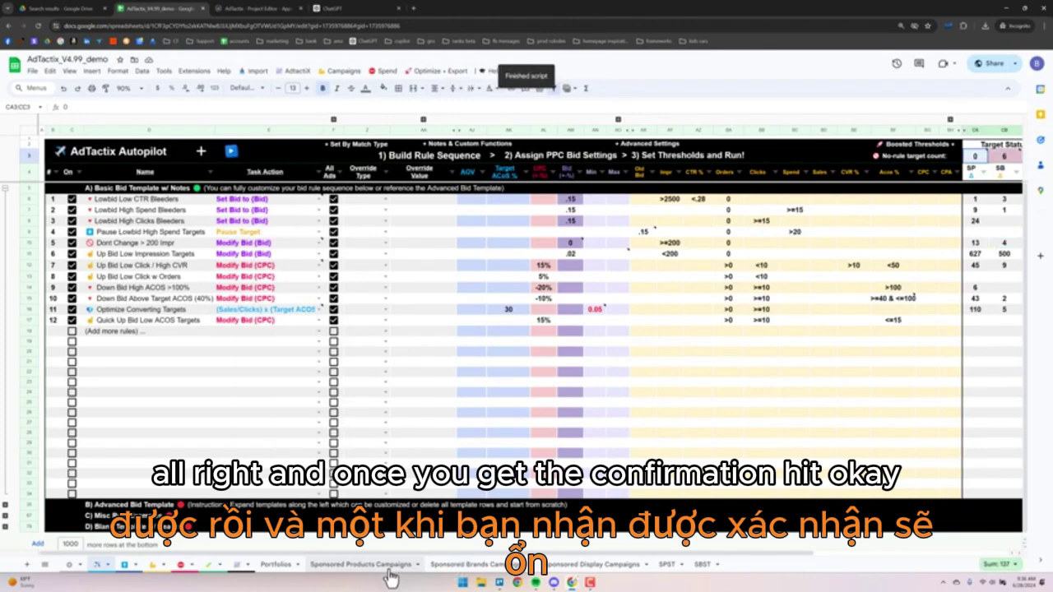
# Examine the Bid Rule # and New Bid values that Autopilot wrote in the Sponsored Products Campaigns sheet.
pyautogui.click(400, 563)
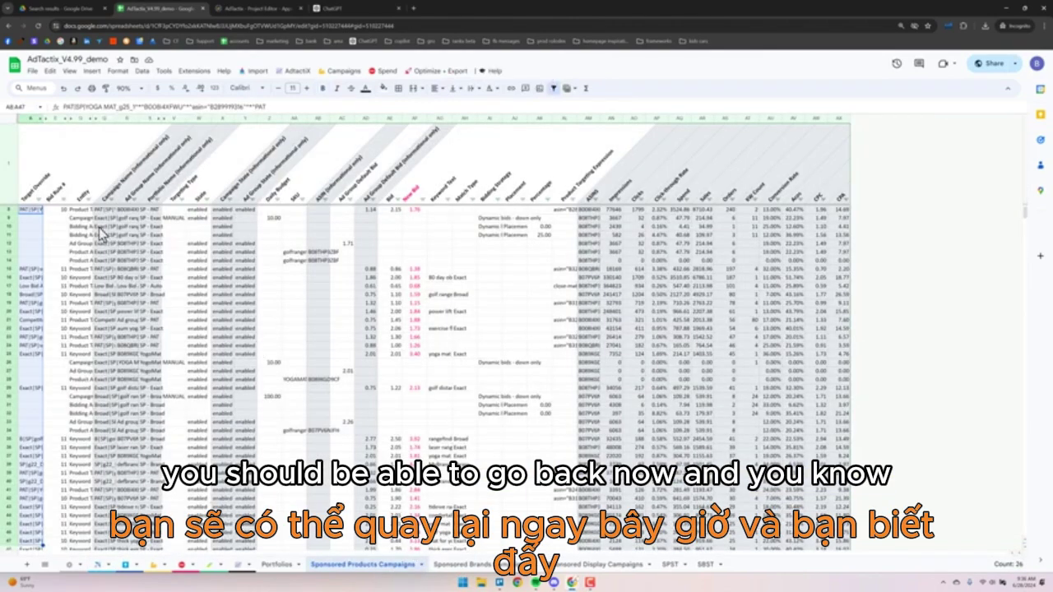
pyautogui.rightClick(59, 130)
pyautogui.click(318, 244)
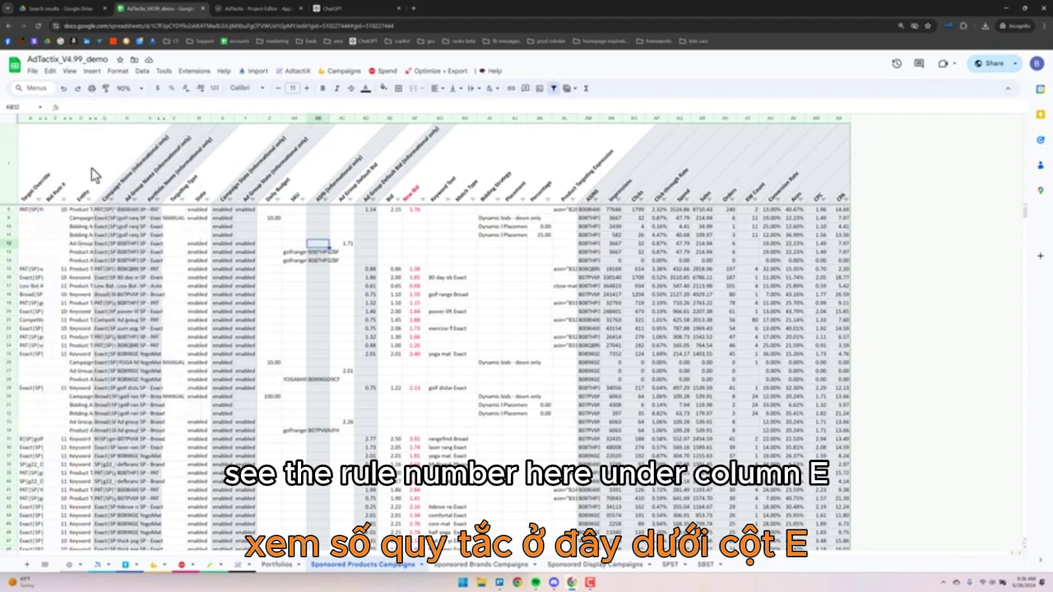
pyautogui.moveTo(415, 279); pyautogui.dragTo(414, 333)
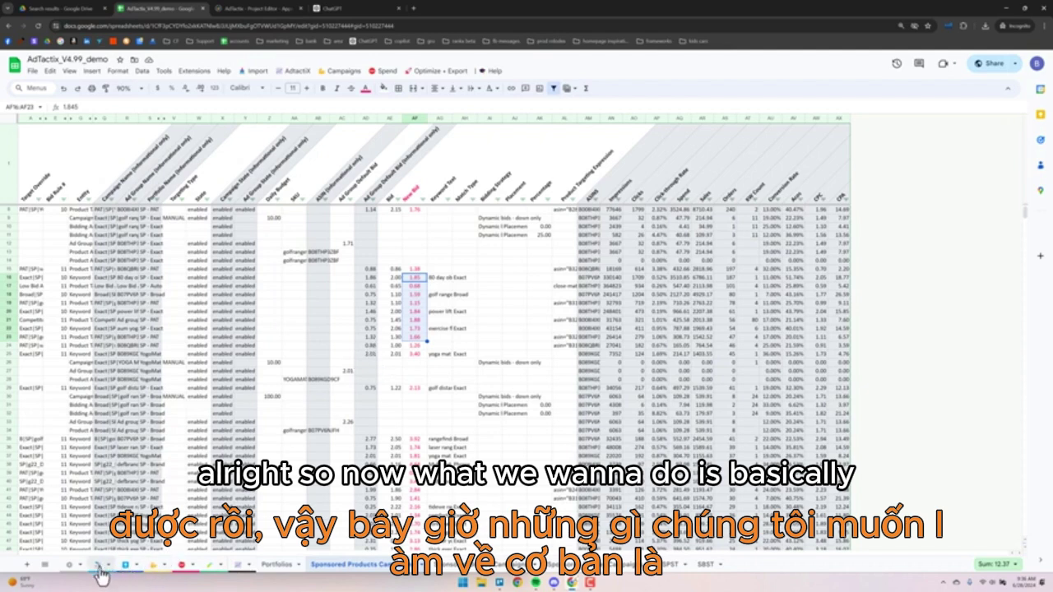
# Review the override bids in K8:K17 and orders in U8:U20 of the Bid Override Table, plus Autopilot's three Lowbid bleeder rules.
pyautogui.click(125, 564)
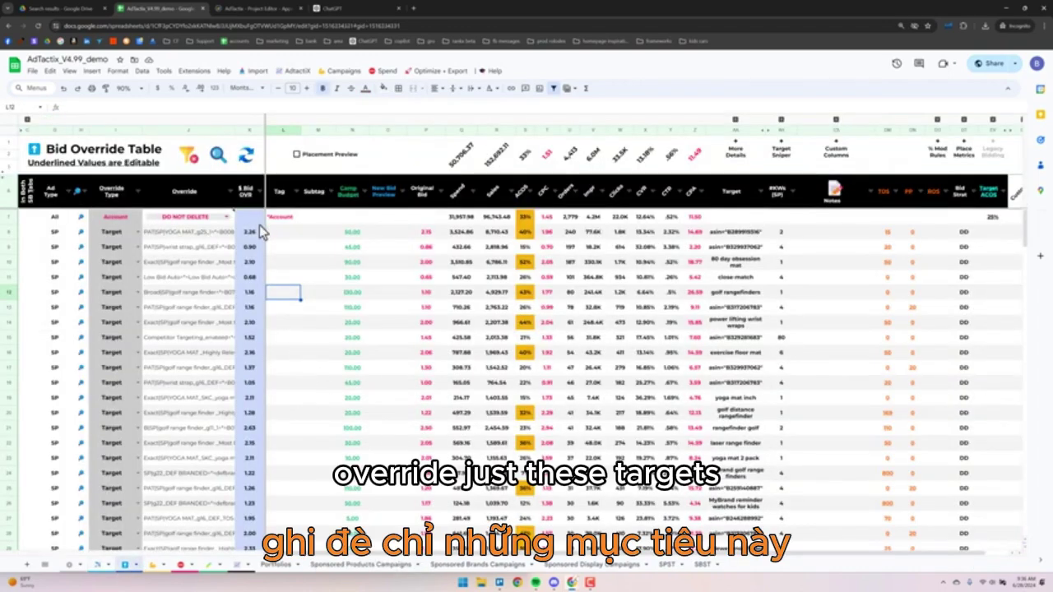
pyautogui.moveTo(251, 232); pyautogui.dragTo(250, 246)
pyautogui.moveTo(254, 320); pyautogui.dragTo(252, 372)
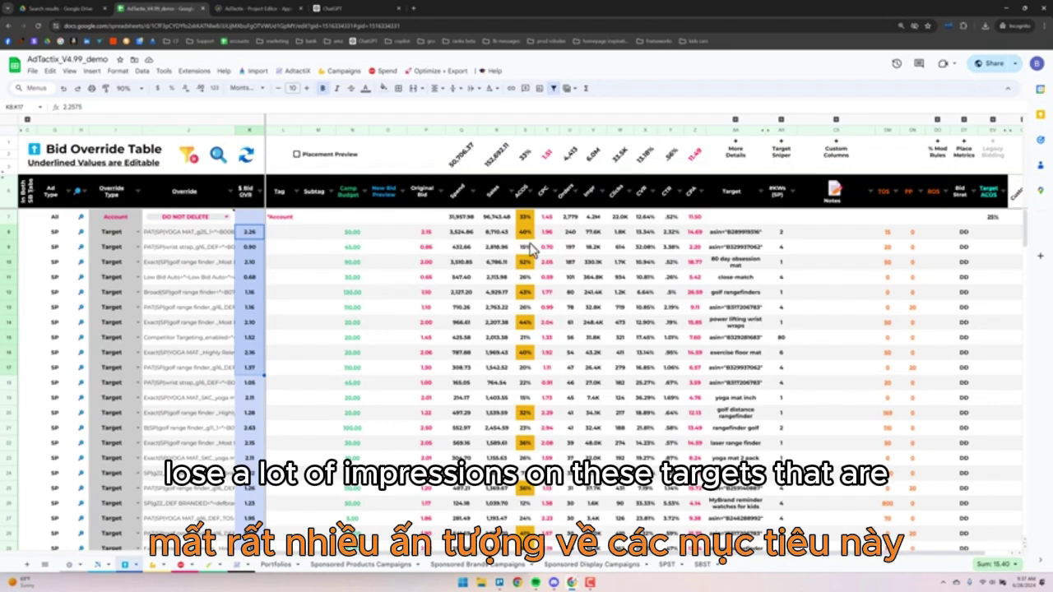
pyautogui.moveTo(568, 232); pyautogui.dragTo(579, 418)
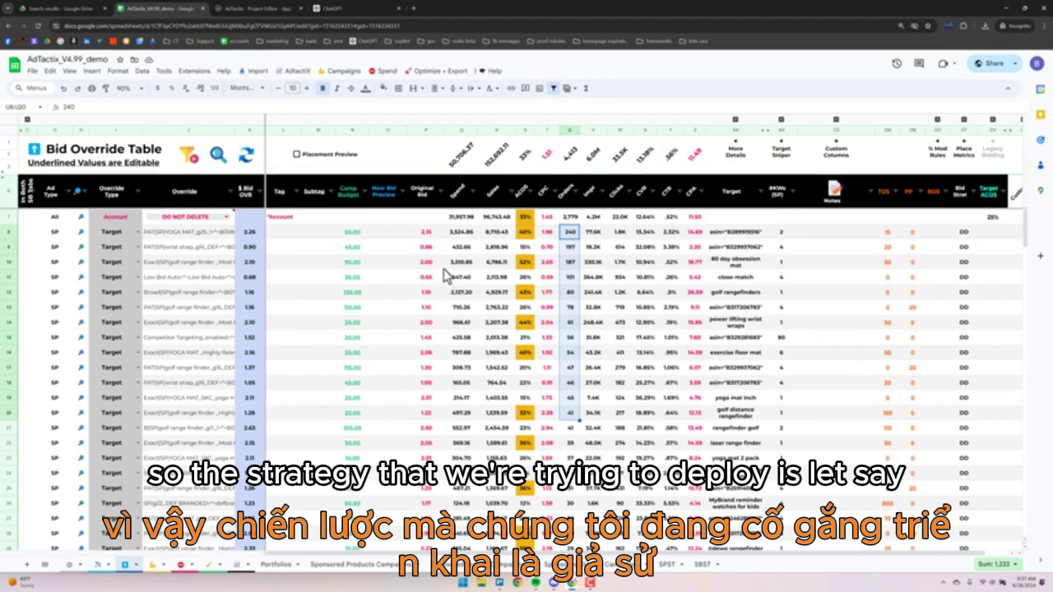
pyautogui.click(99, 565)
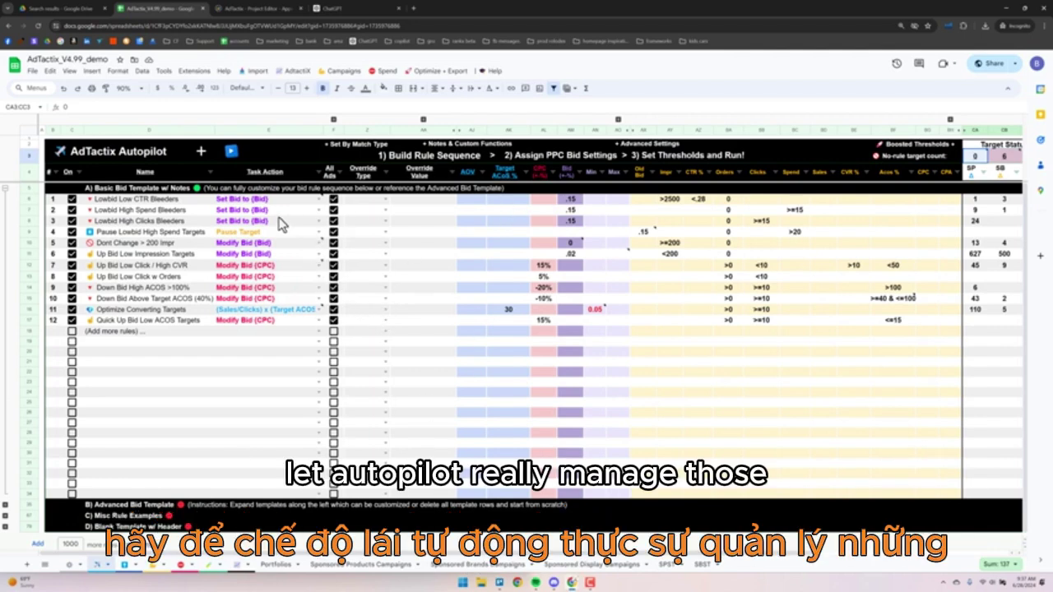
pyautogui.moveTo(182, 203); pyautogui.dragTo(209, 227)
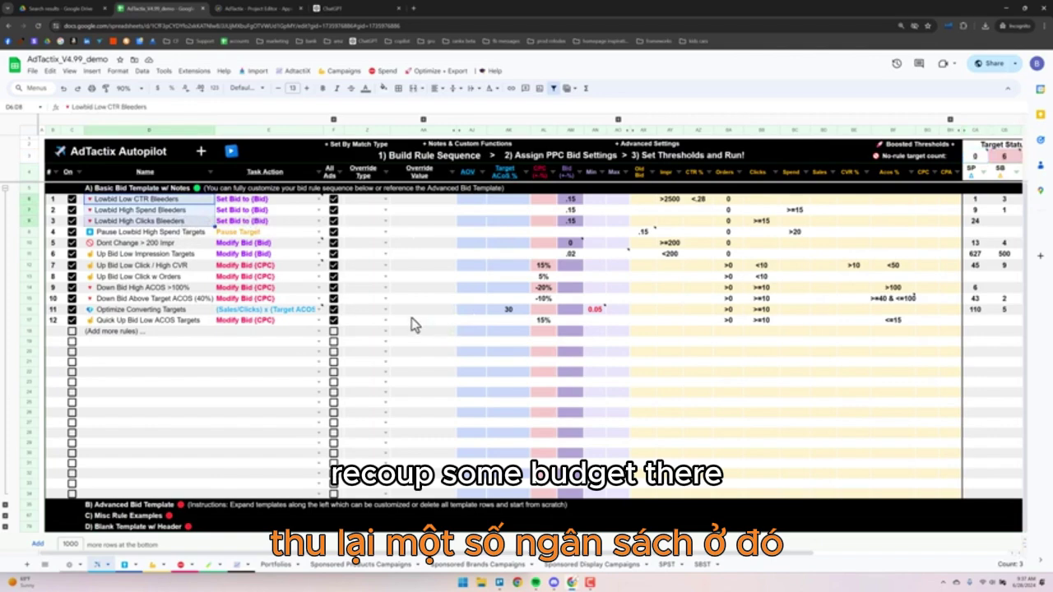
# Override Autopilot's SP bids with the $ Bid OVR values from the Bid Override Table, confirming the run and acknowledging its completion.
pyautogui.click(124, 566)
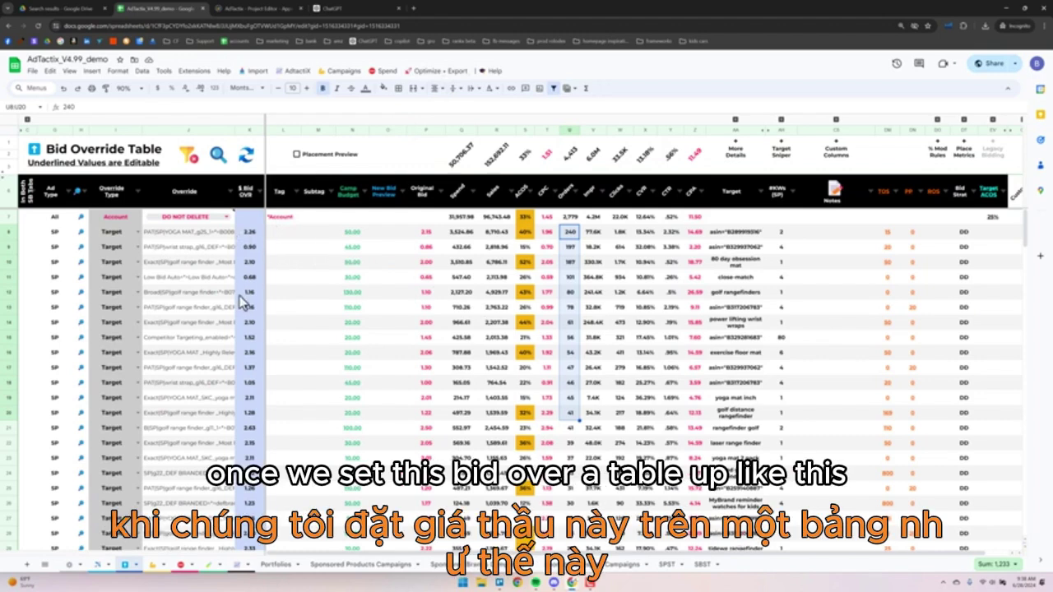
pyautogui.click(444, 70)
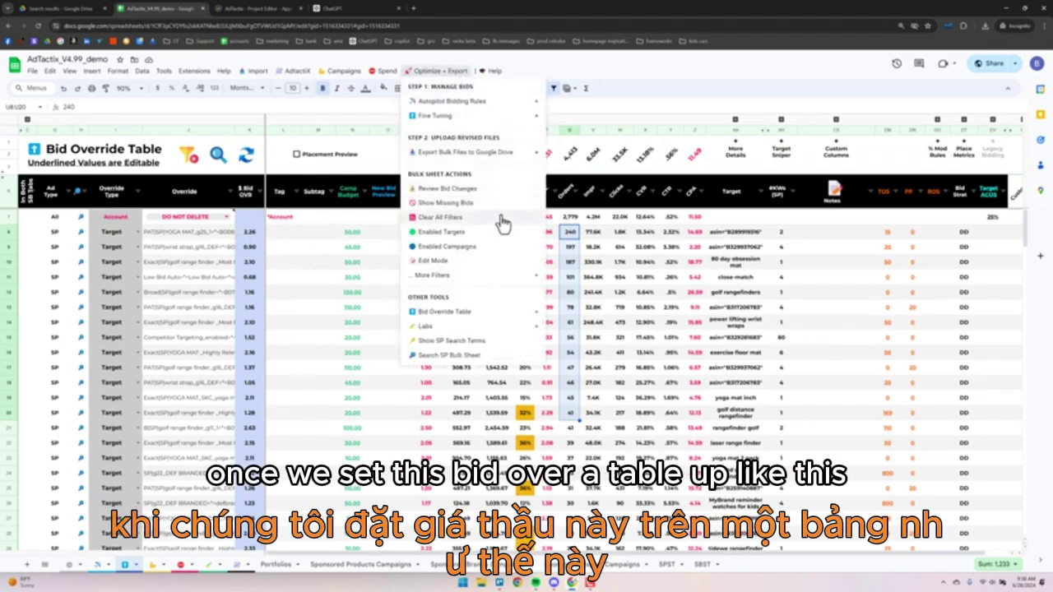
pyautogui.moveTo(494, 116)
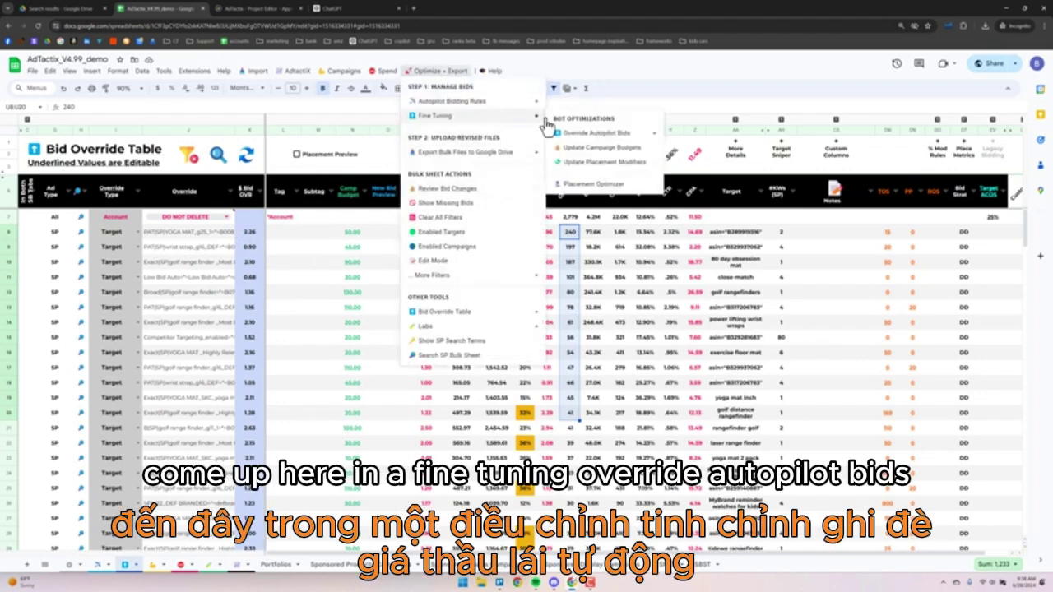
pyautogui.moveTo(596, 133)
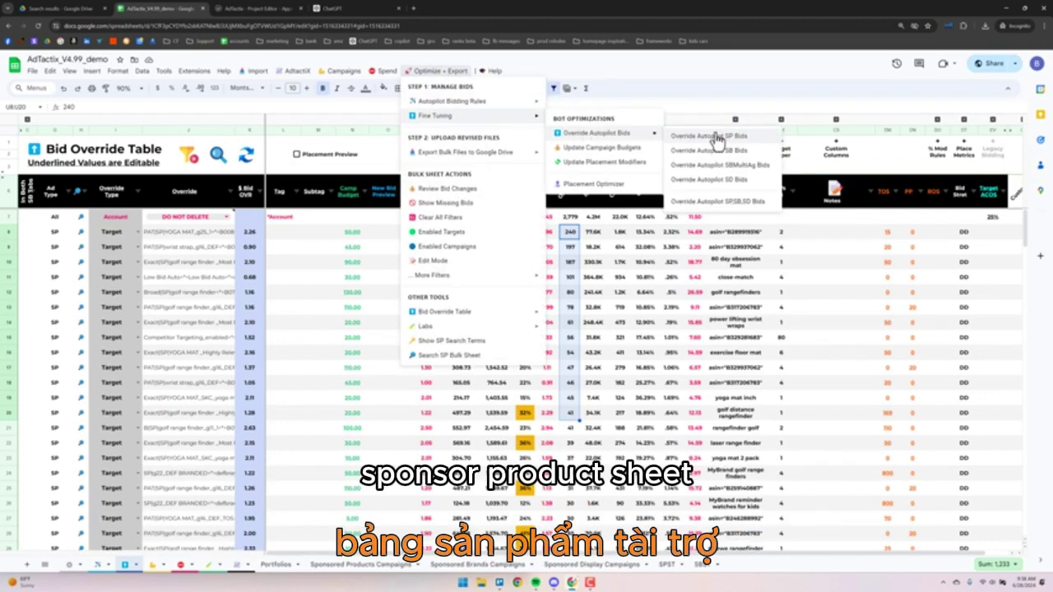
pyautogui.click(708, 138)
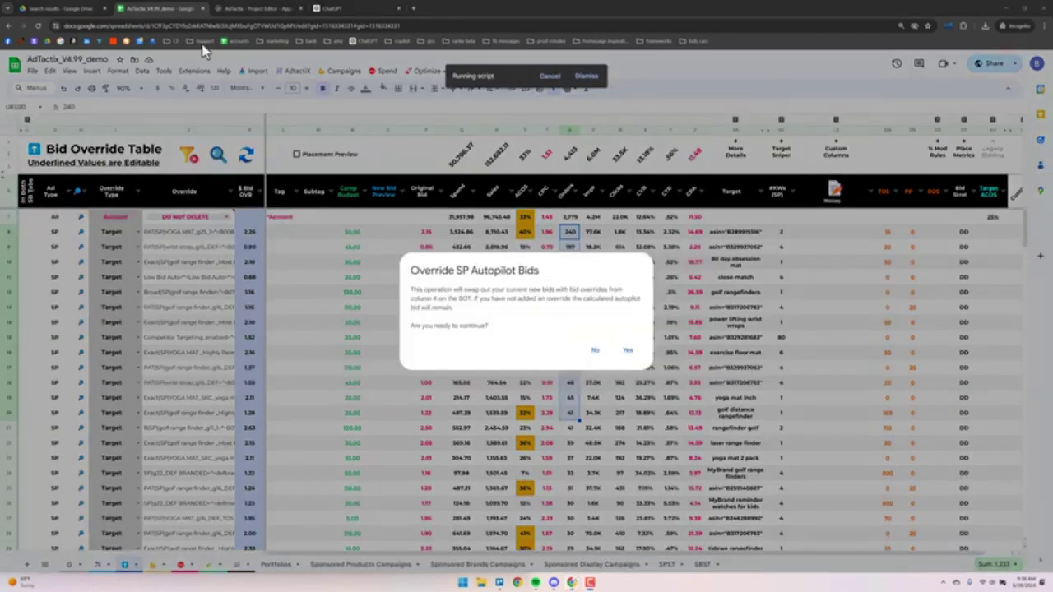
pyautogui.click(629, 353)
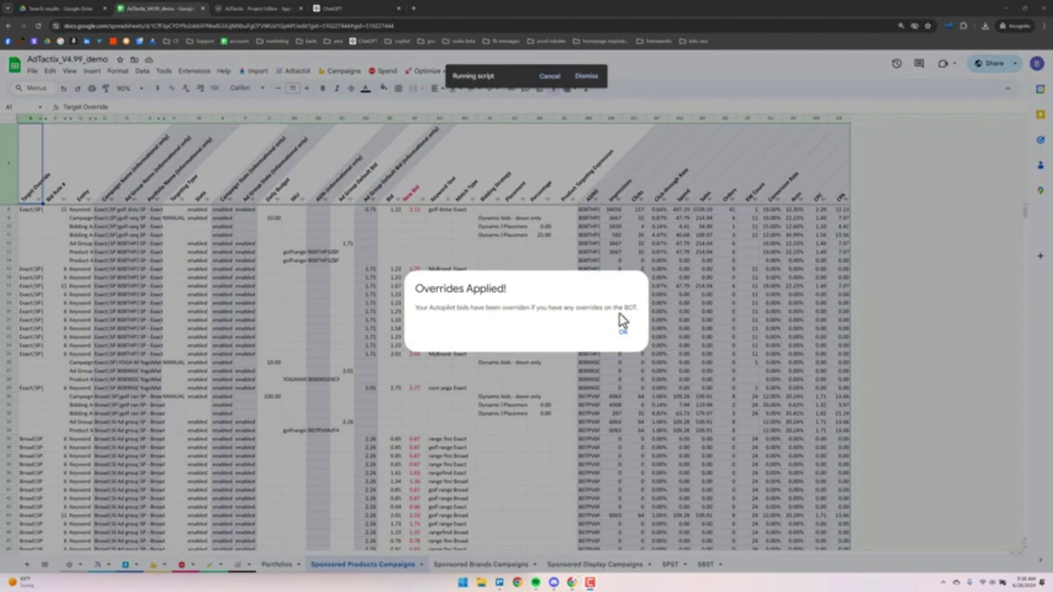
pyautogui.click(624, 331)
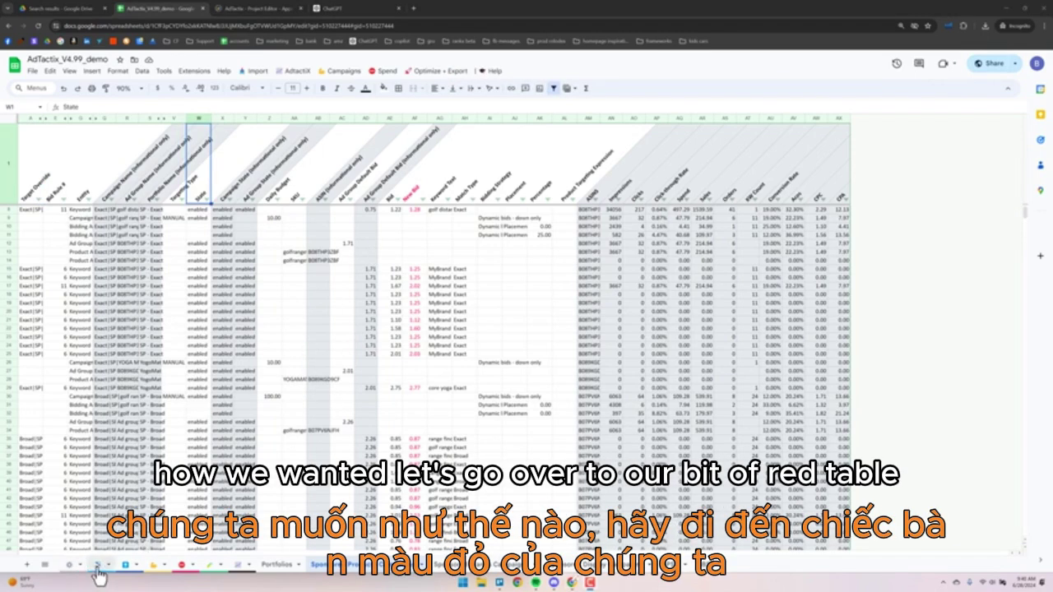
# Copy the override targets in J8:J33 of the Bid Override Table into the Target Quick Sort list on the AdTactix Labs sheet.
pyautogui.click(124, 565)
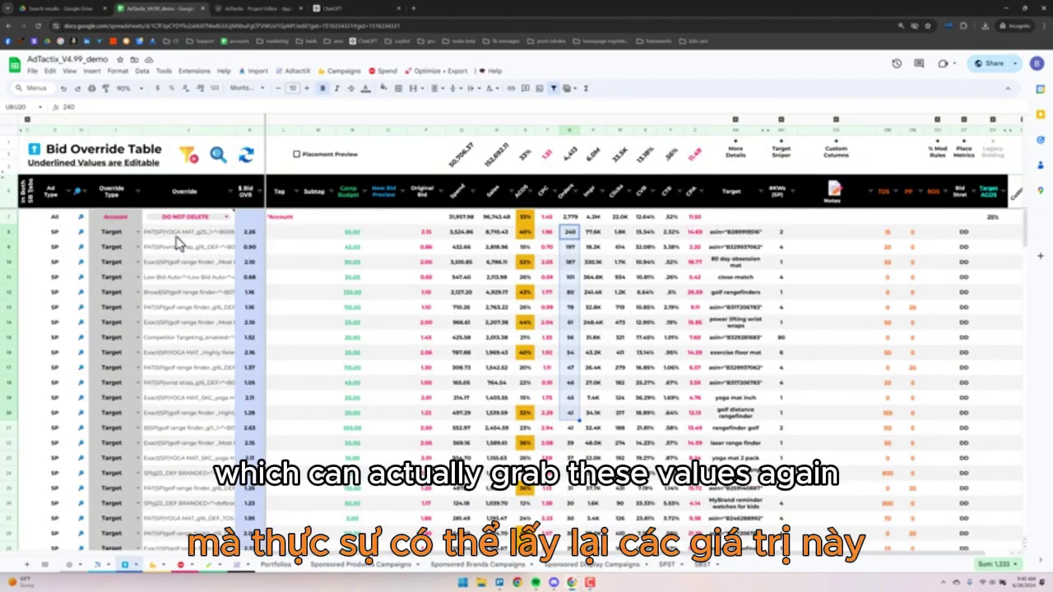
pyautogui.click(176, 236)
pyautogui.hotkey('ctrl', 'shift', 'Down')
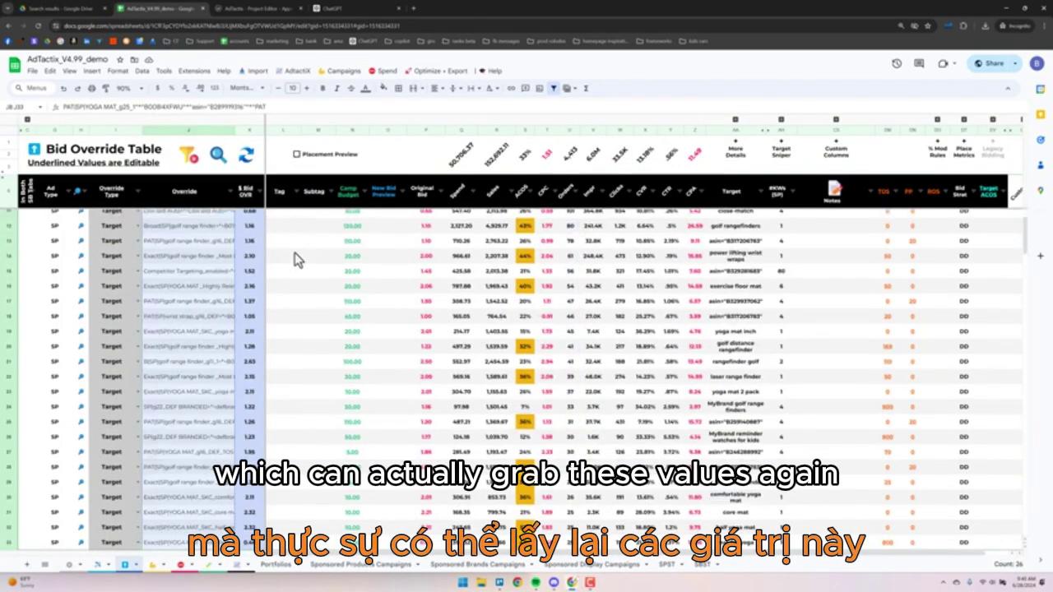
pyautogui.click(208, 567)
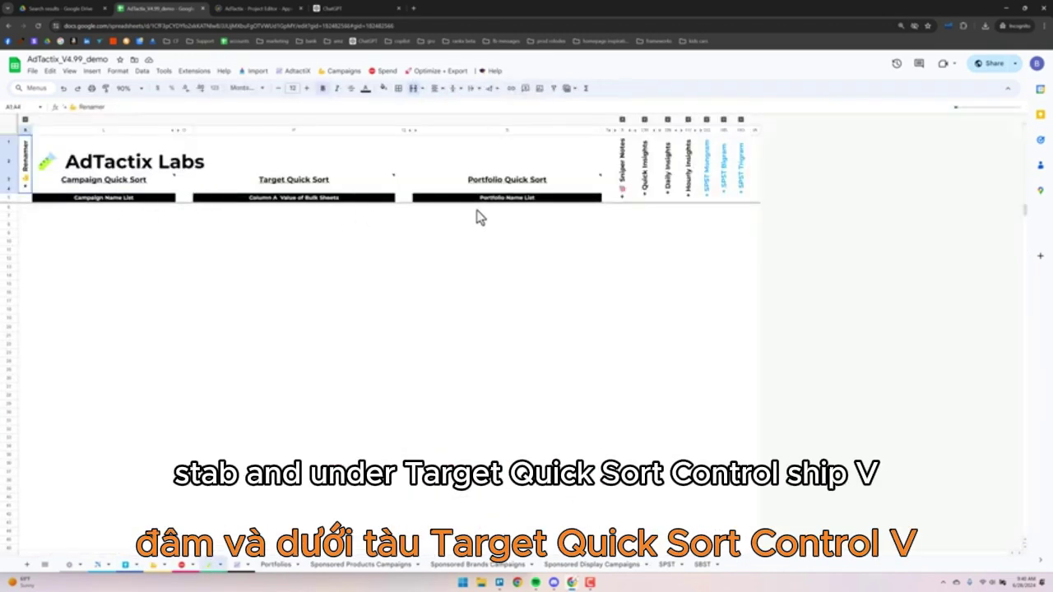
pyautogui.click(306, 211)
pyautogui.hotkey('ctrl', 'v')
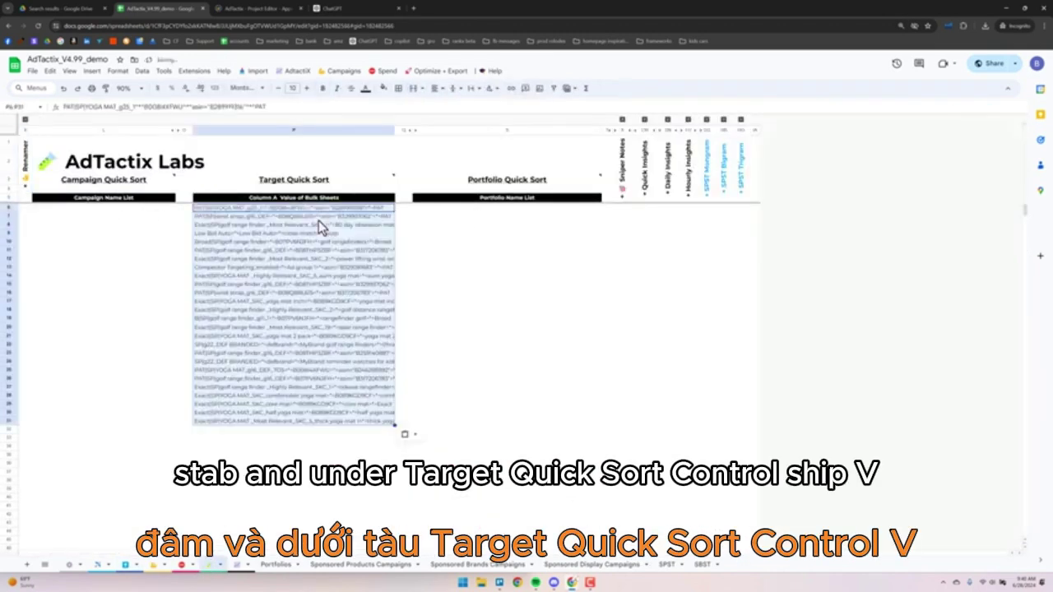
# Filter the Sponsored Products bulk sheet to the listed targets with Target Quick Sort's Show On List, and sort it by Orders Z to A.
pyautogui.click(436, 71)
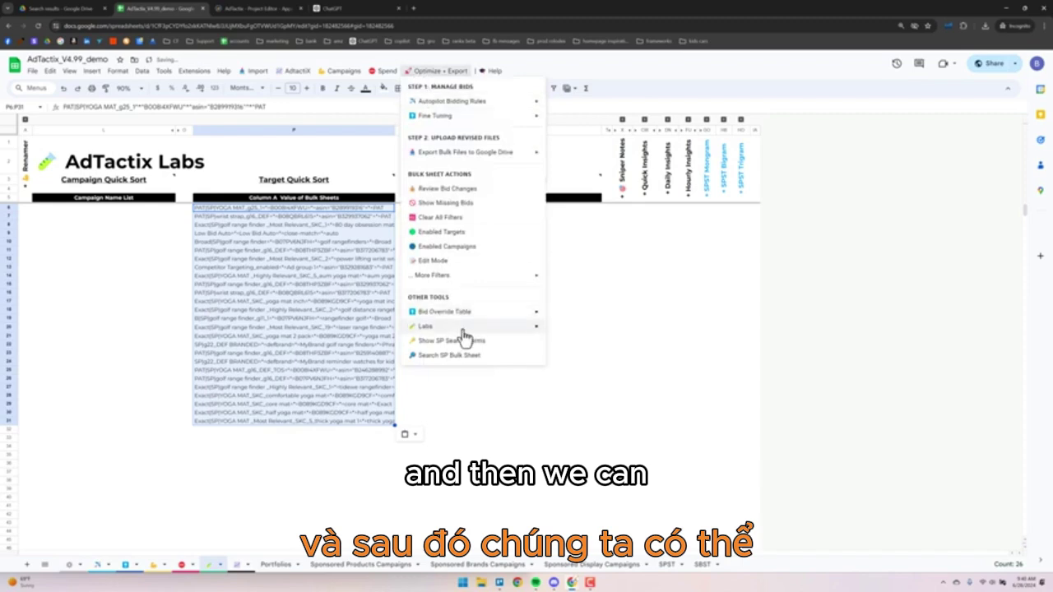
pyautogui.moveTo(460, 327)
pyautogui.moveTo(605, 424)
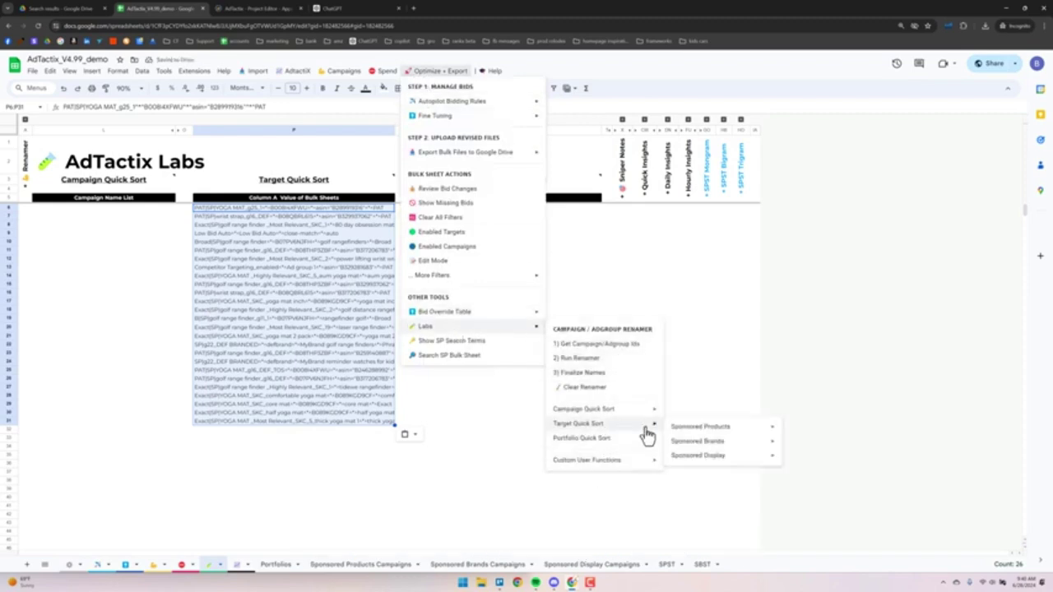
pyautogui.moveTo(741, 428)
pyautogui.click(811, 431)
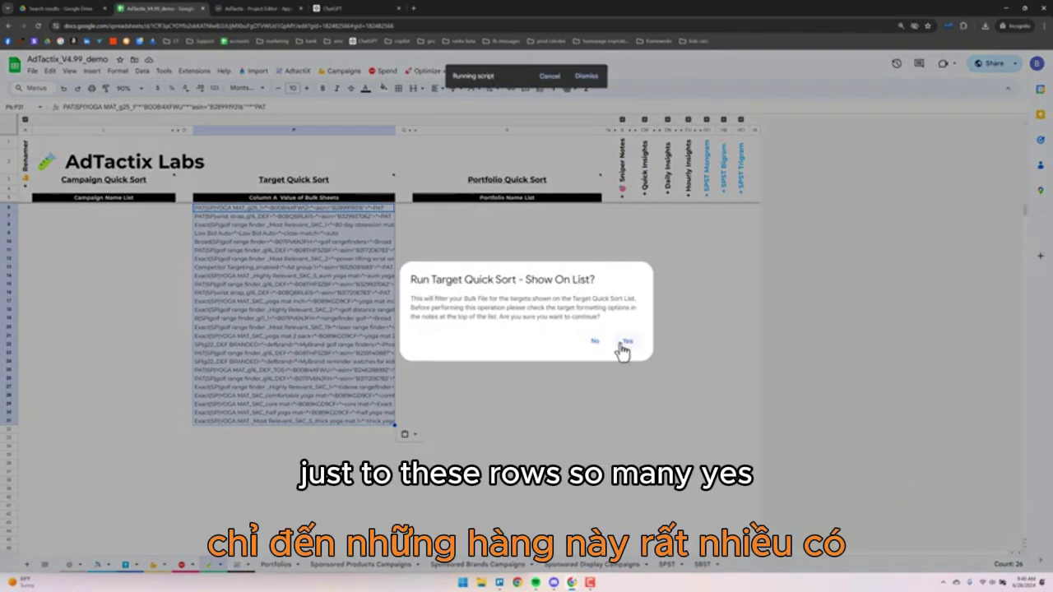
pyautogui.click(619, 340)
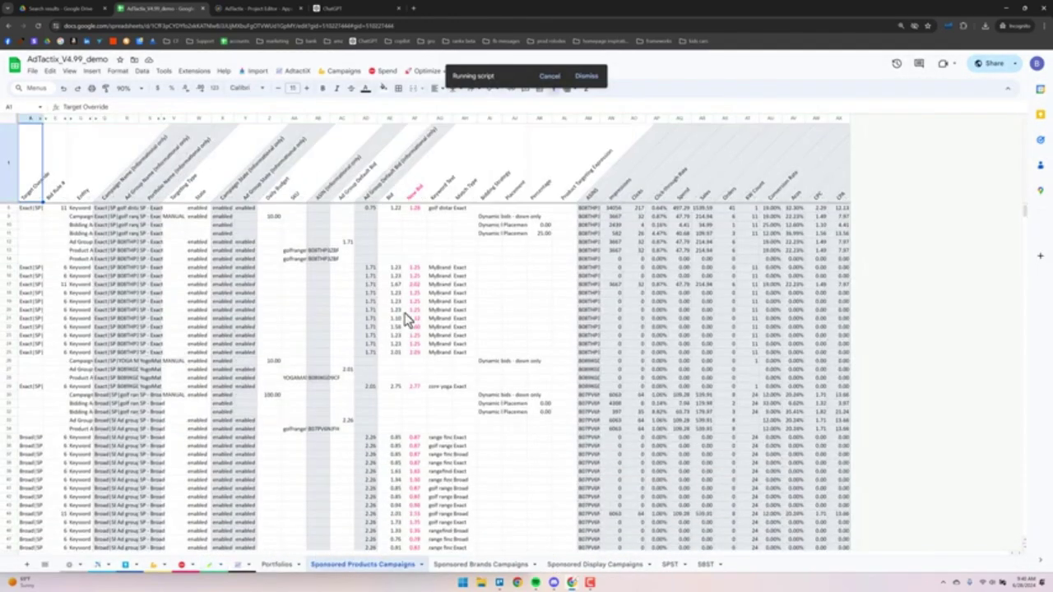
pyautogui.click(731, 201)
pyautogui.click(677, 231)
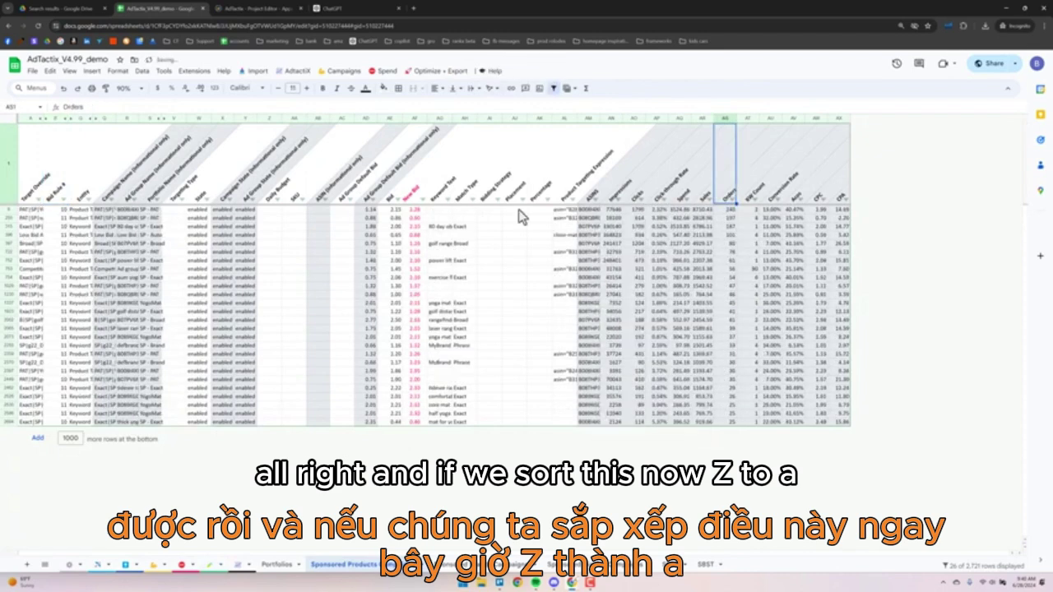
# Copy the filtered targets' New Bid values into the Bid Override Table's Tag column from L8 to compare them with $ Bid OVR.
pyautogui.click(418, 211)
pyautogui.keyDown('shift'); pyautogui.click(424, 422); pyautogui.keyUp('shift')
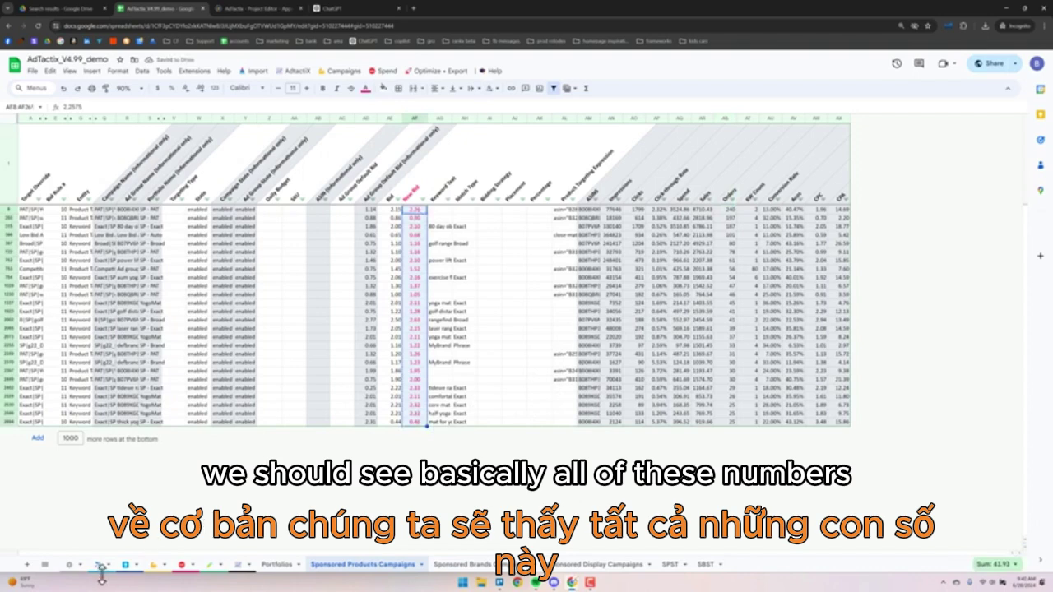
pyautogui.click(125, 566)
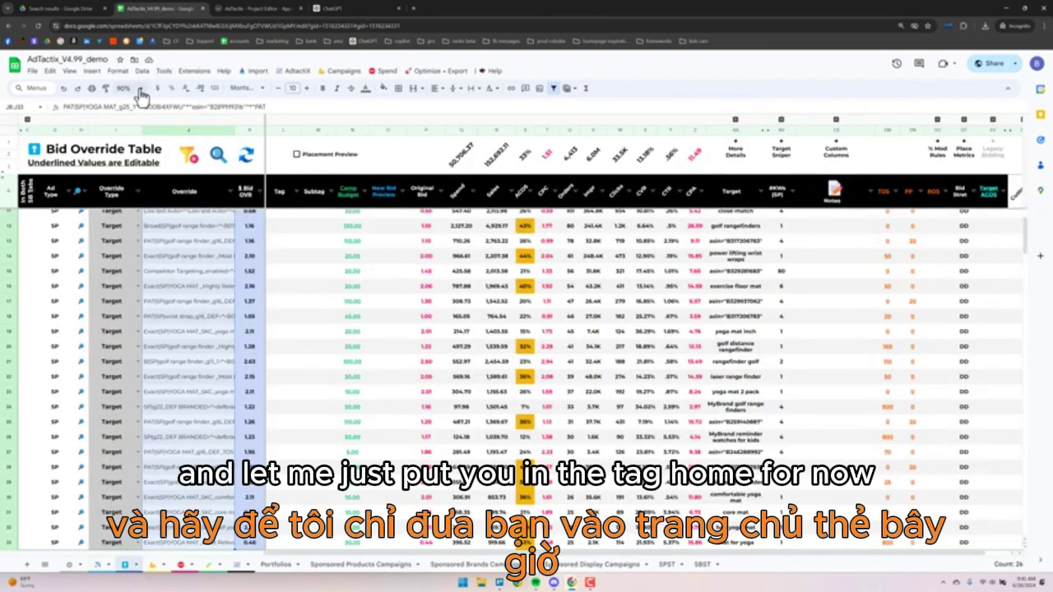
pyautogui.click(288, 200)
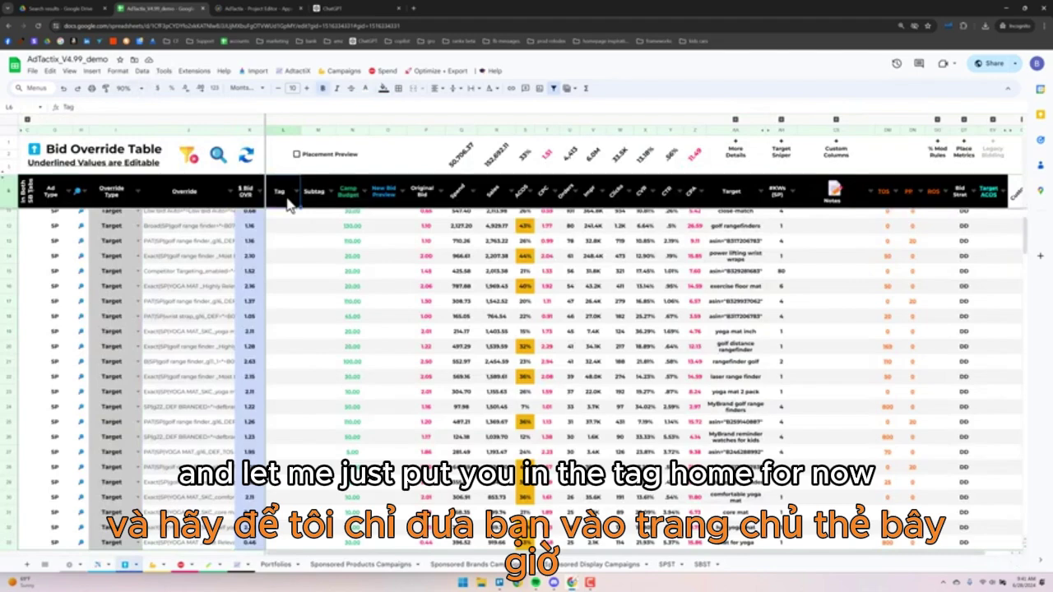
pyautogui.press('Down')
pyautogui.click(292, 235)
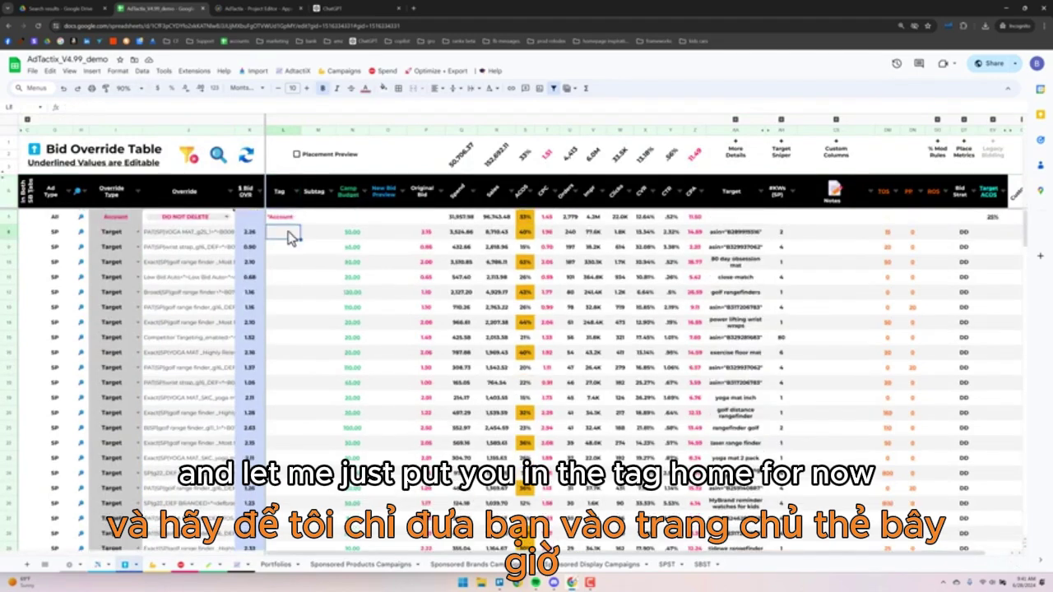
pyautogui.hotkey('ctrl', 'v')
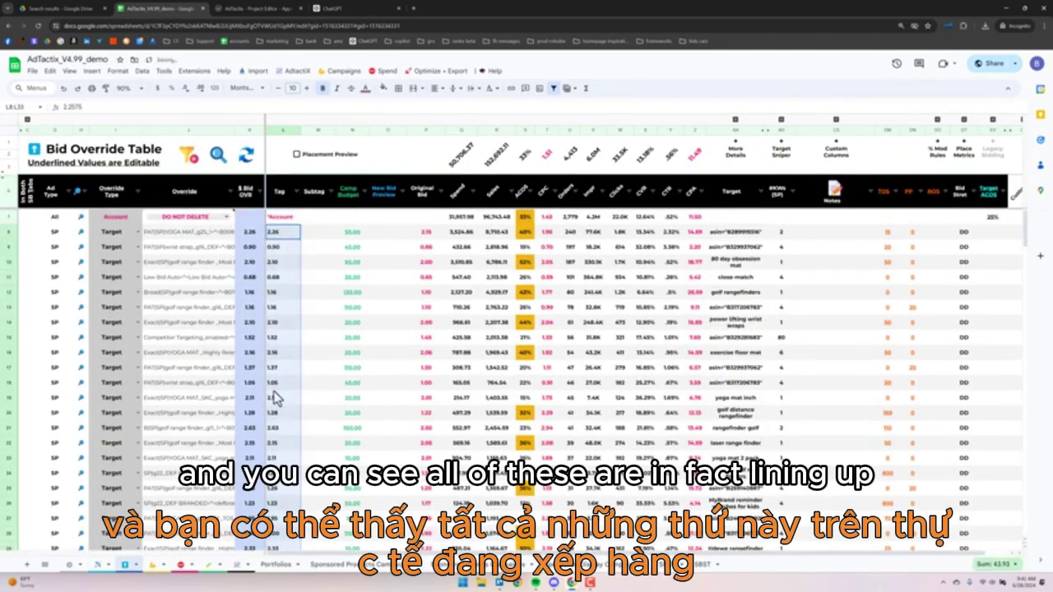
pyautogui.scroll(-3, 277, 458)
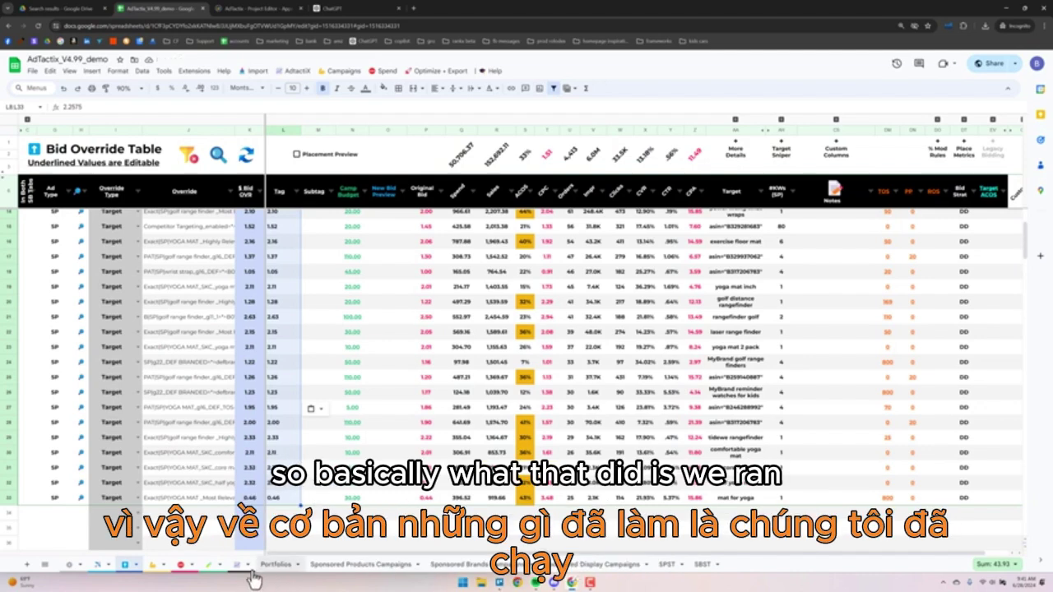
# Review the Autopilot rules, the Bid Override Table's editable $ Bid OVR, TOS, PP, ROS, Camp Budget and Bid Strat cells, and the Fine Tuning options.
pyautogui.click(96, 566)
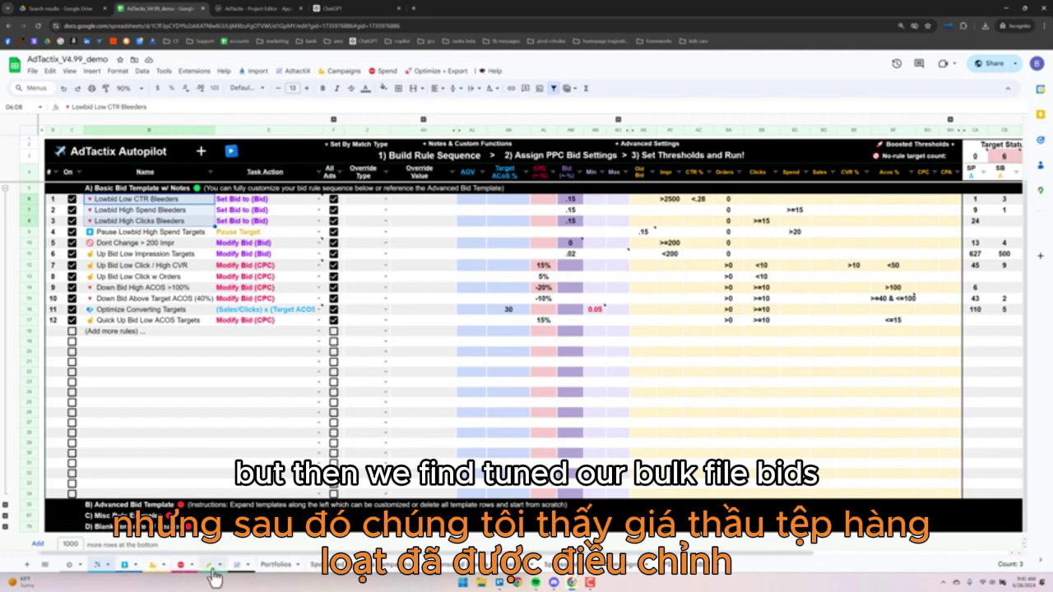
pyautogui.click(124, 565)
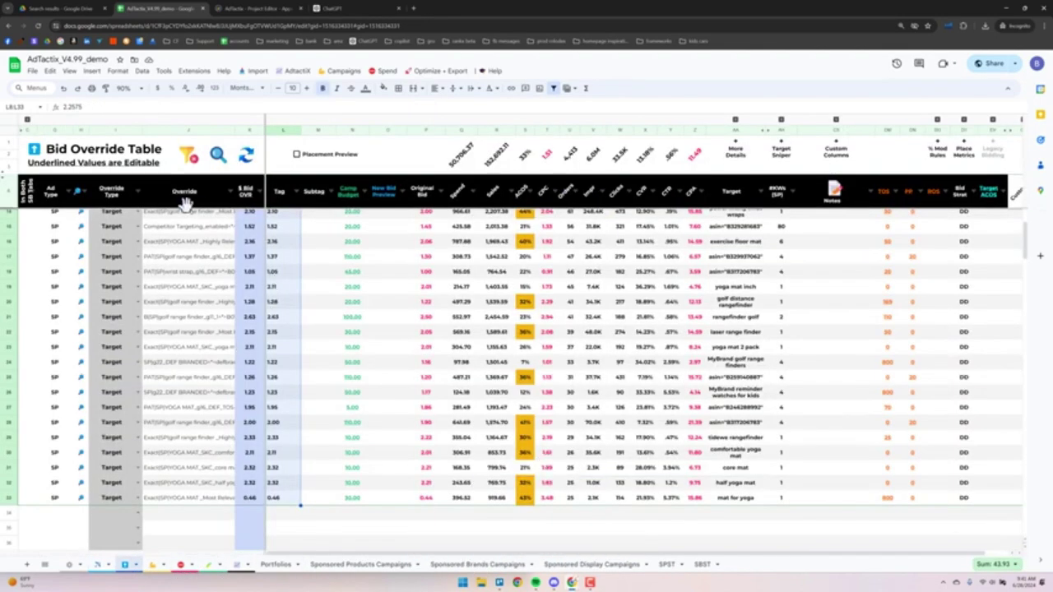
pyautogui.scroll(3, 136, 317)
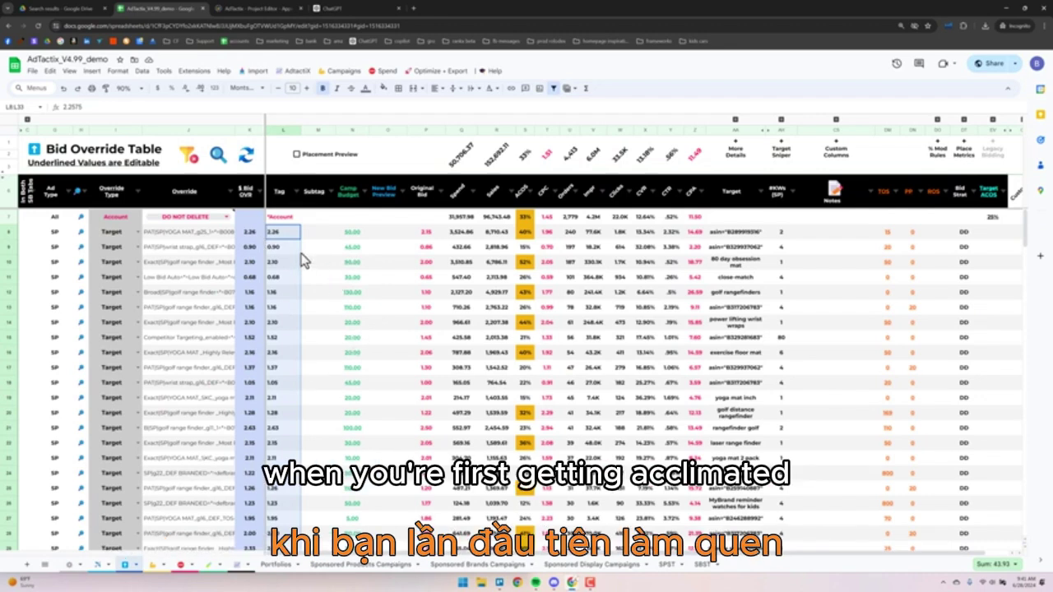
pyautogui.click(255, 234)
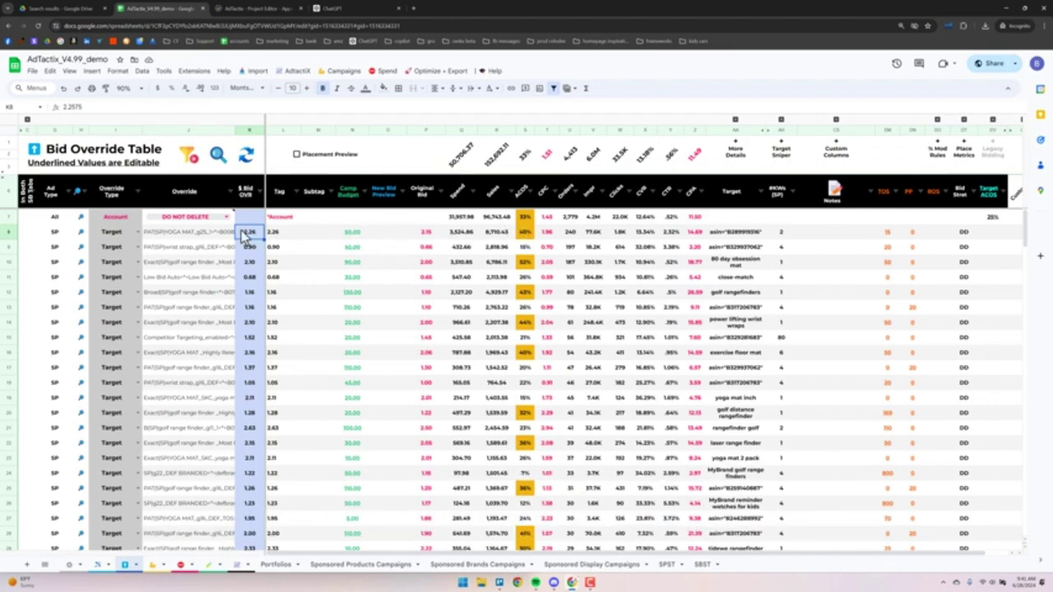
pyautogui.hscroll(1, 916, 222)
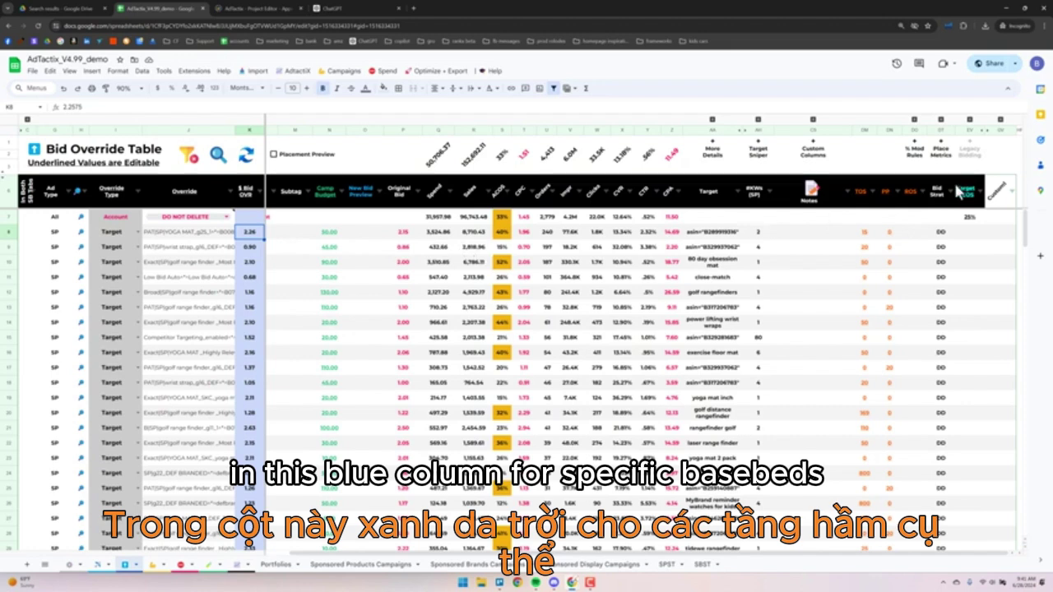
pyautogui.click(864, 234)
pyautogui.click(889, 234)
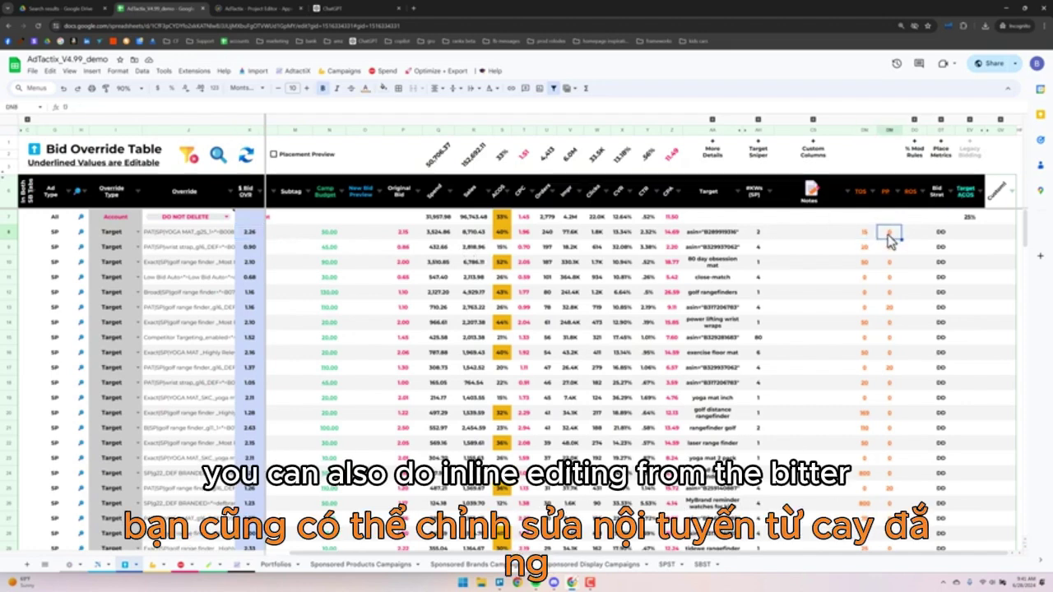
pyautogui.click(869, 236)
pyautogui.click(890, 237)
pyautogui.moveTo(914, 233); pyautogui.dragTo(916, 280)
pyautogui.click(909, 237)
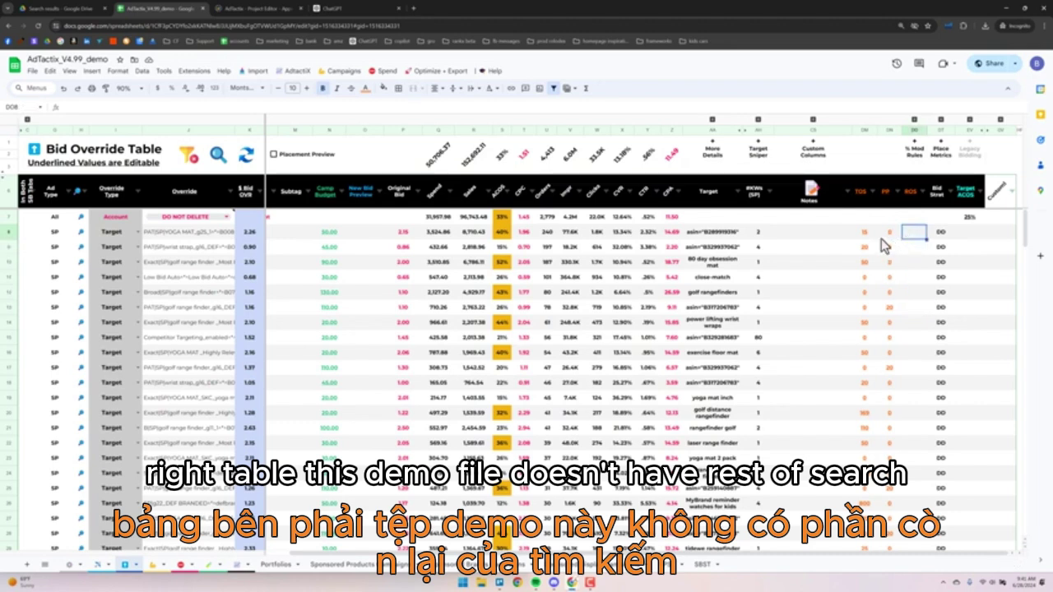
pyautogui.click(866, 235)
pyautogui.click(889, 237)
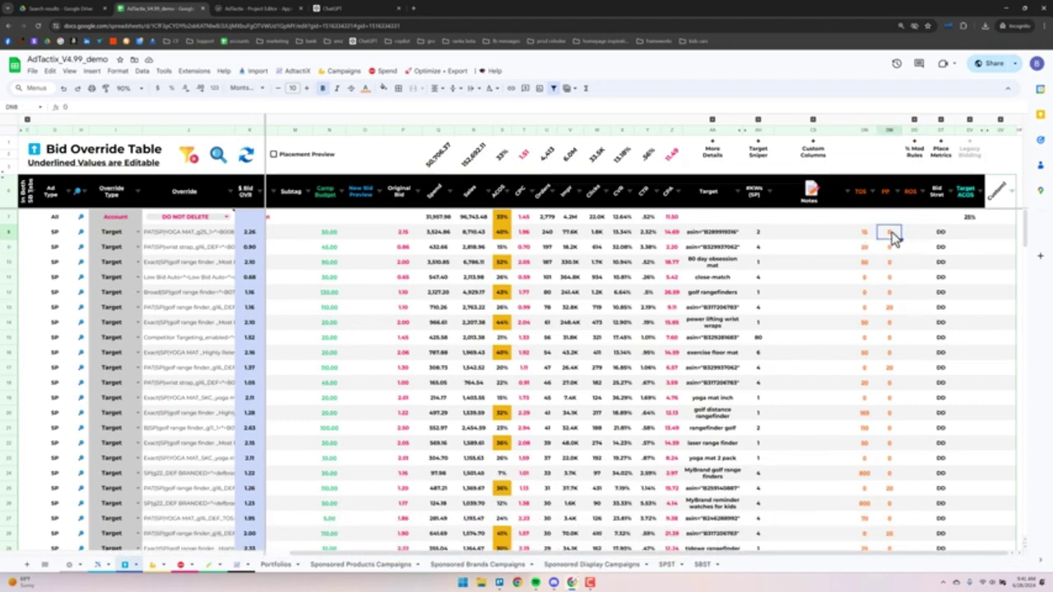
pyautogui.click(868, 237)
pyautogui.click(890, 238)
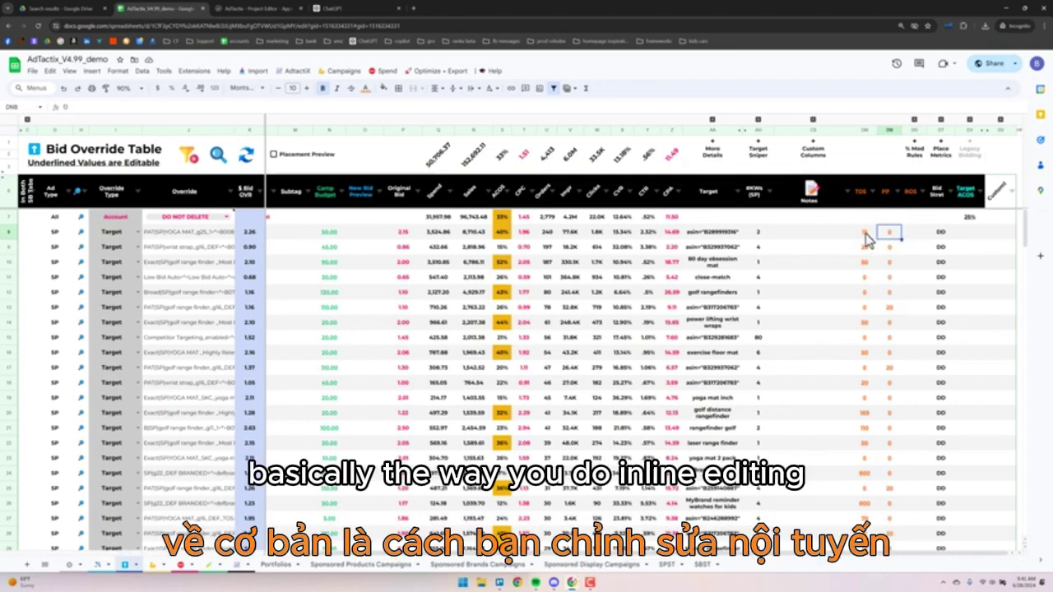
pyautogui.click(864, 237)
pyautogui.click(336, 237)
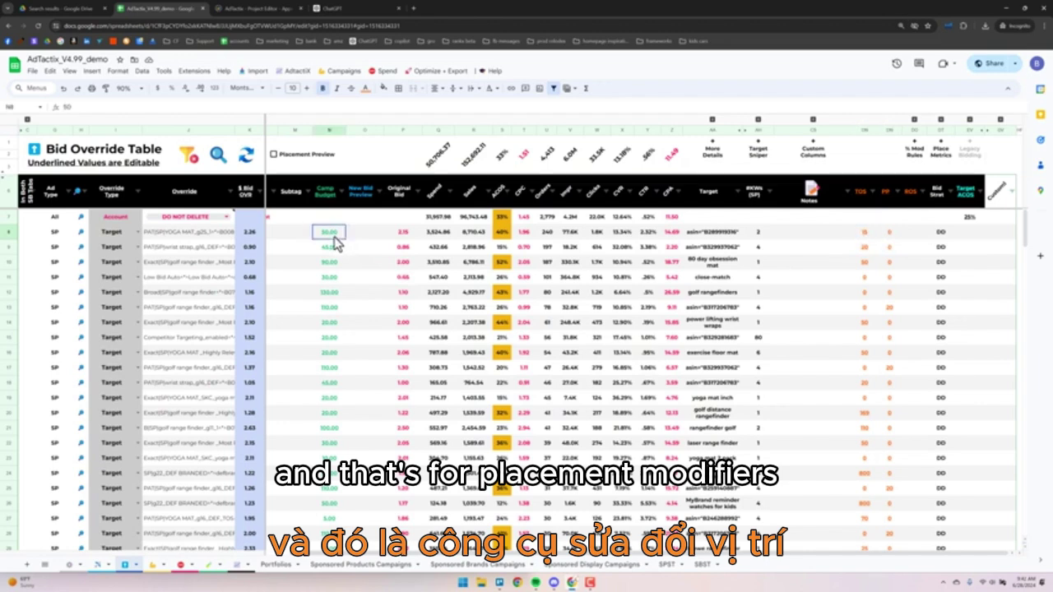
pyautogui.click(940, 237)
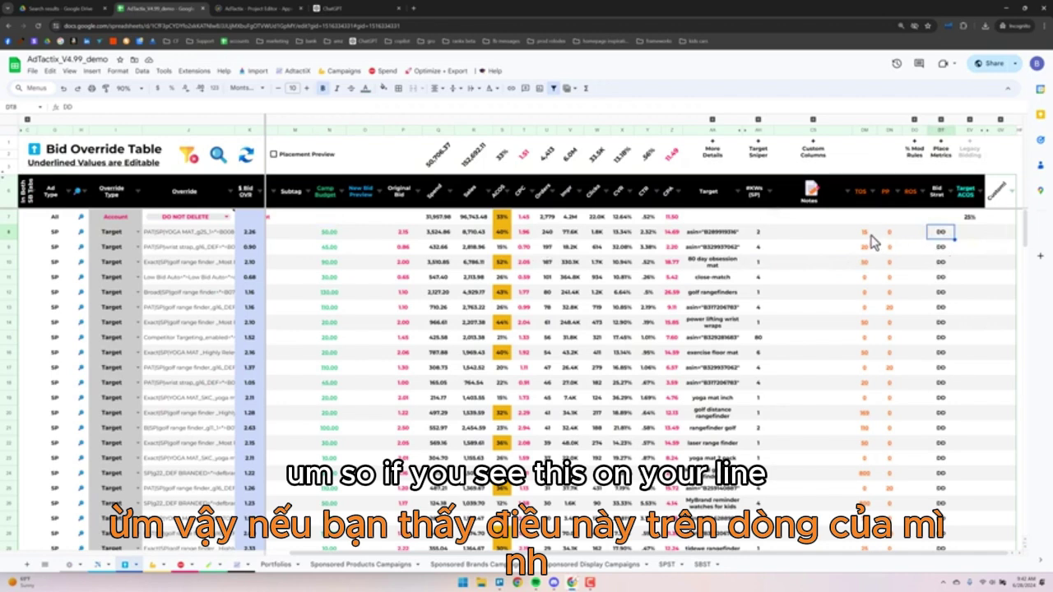
pyautogui.click(330, 233)
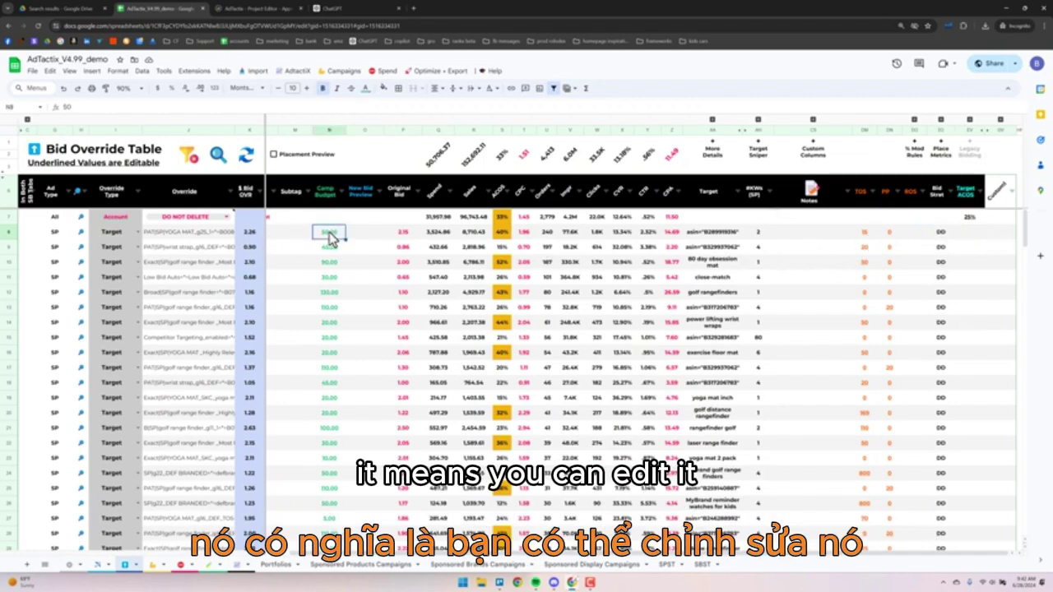
pyautogui.click(438, 71)
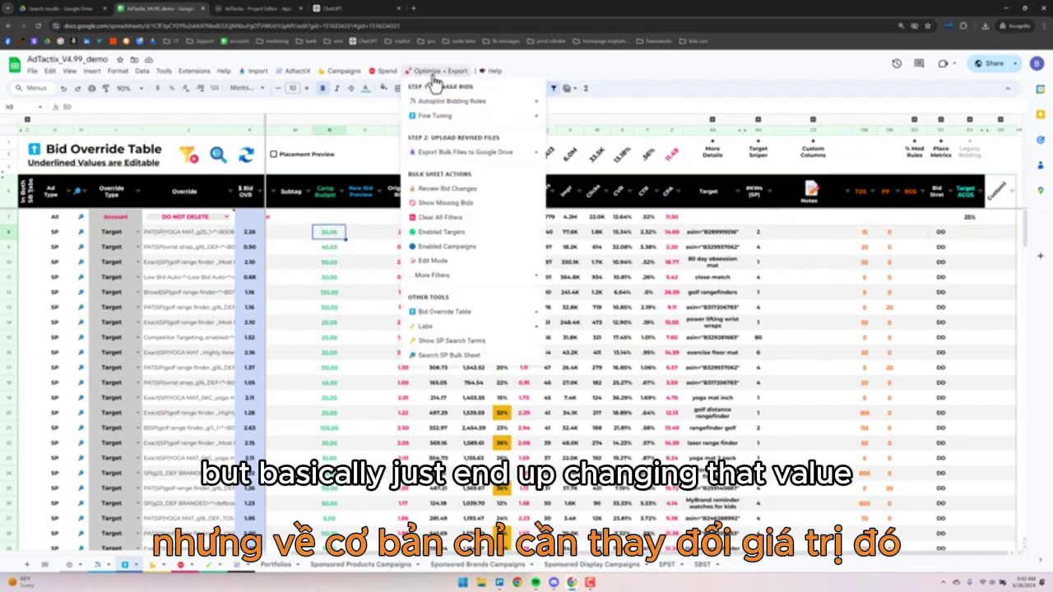
pyautogui.moveTo(514, 123)
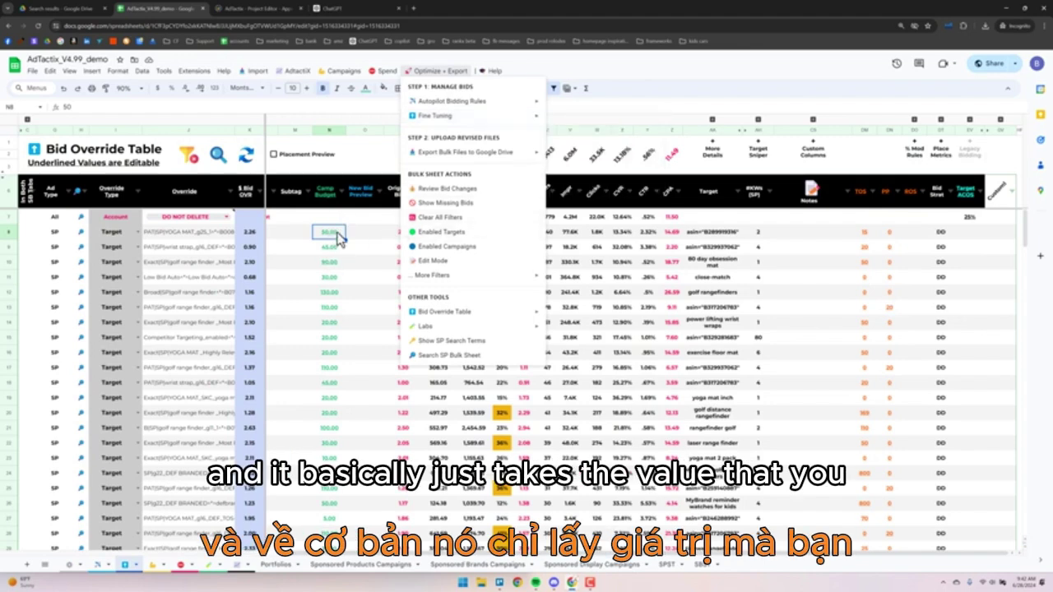
# From the Sponsored Products Campaigns sheet, open the options for exporting the new-bid bulk files to Google Drive.
pyautogui.click(369, 571)
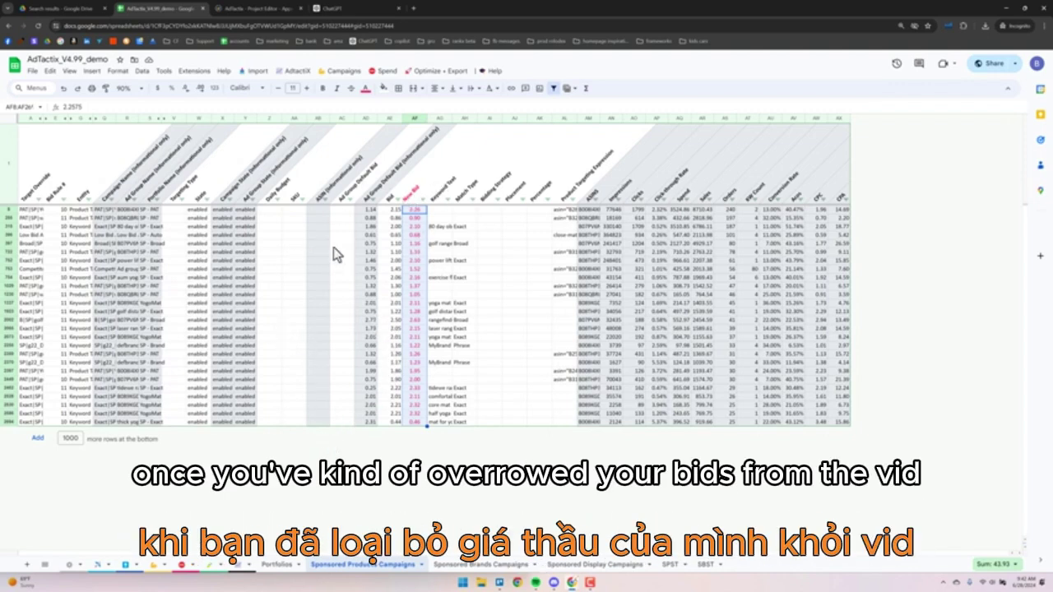
pyautogui.click(442, 71)
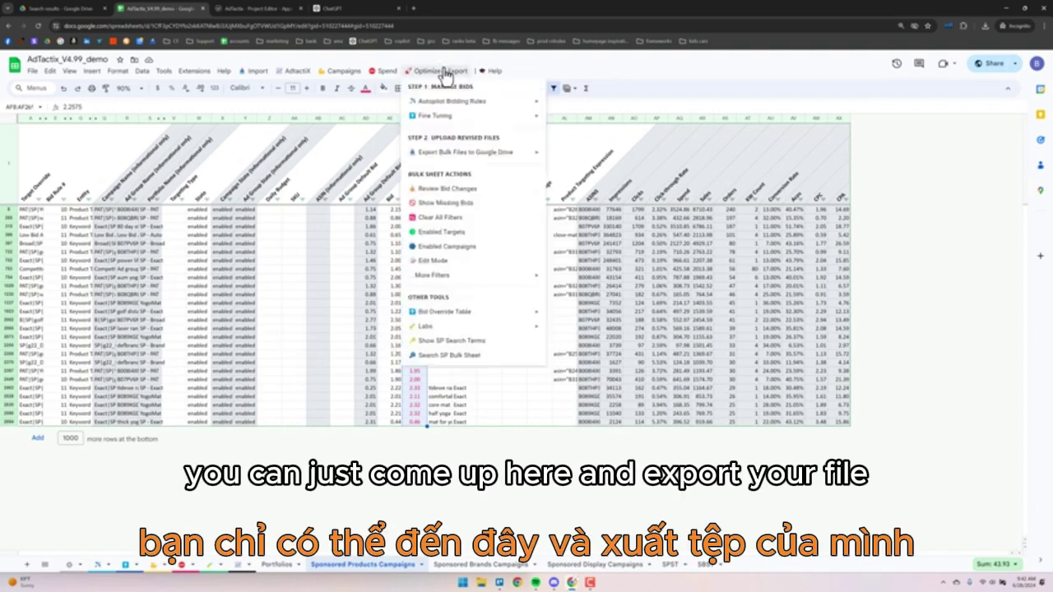
pyautogui.moveTo(465, 153)
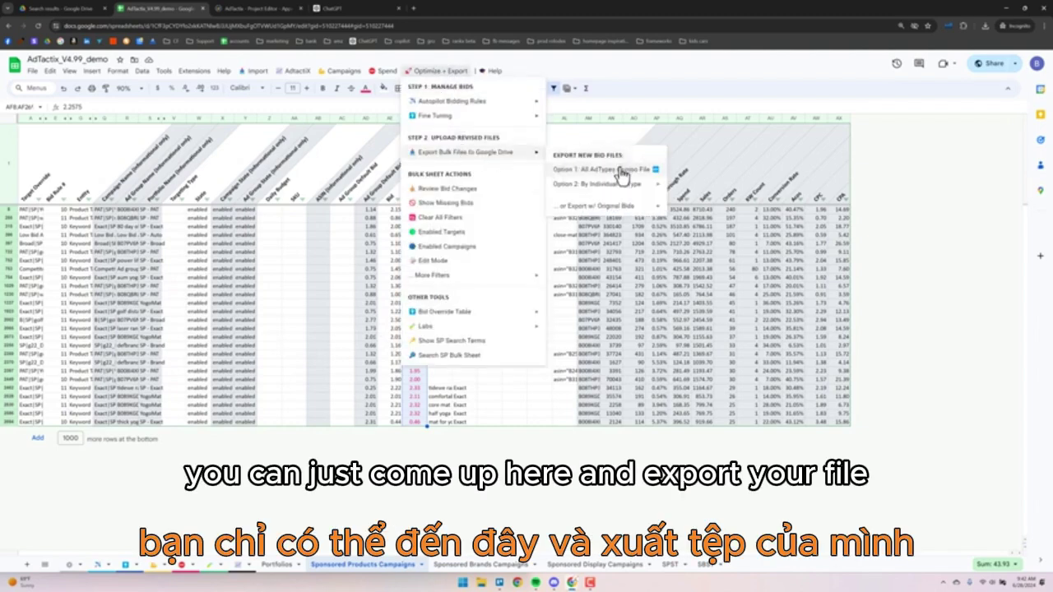